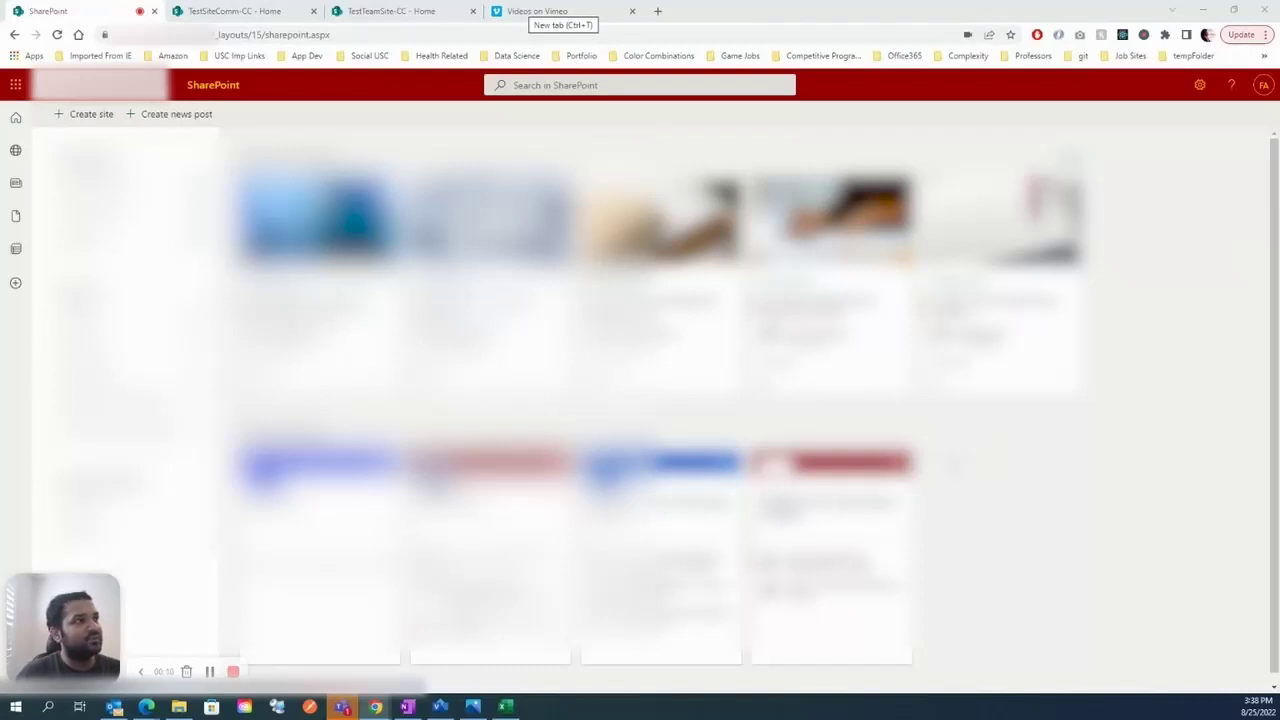
- Open the Create a site panel from the SharePoint start page
{"action": "left_click", "coordinate": [90, 116]}
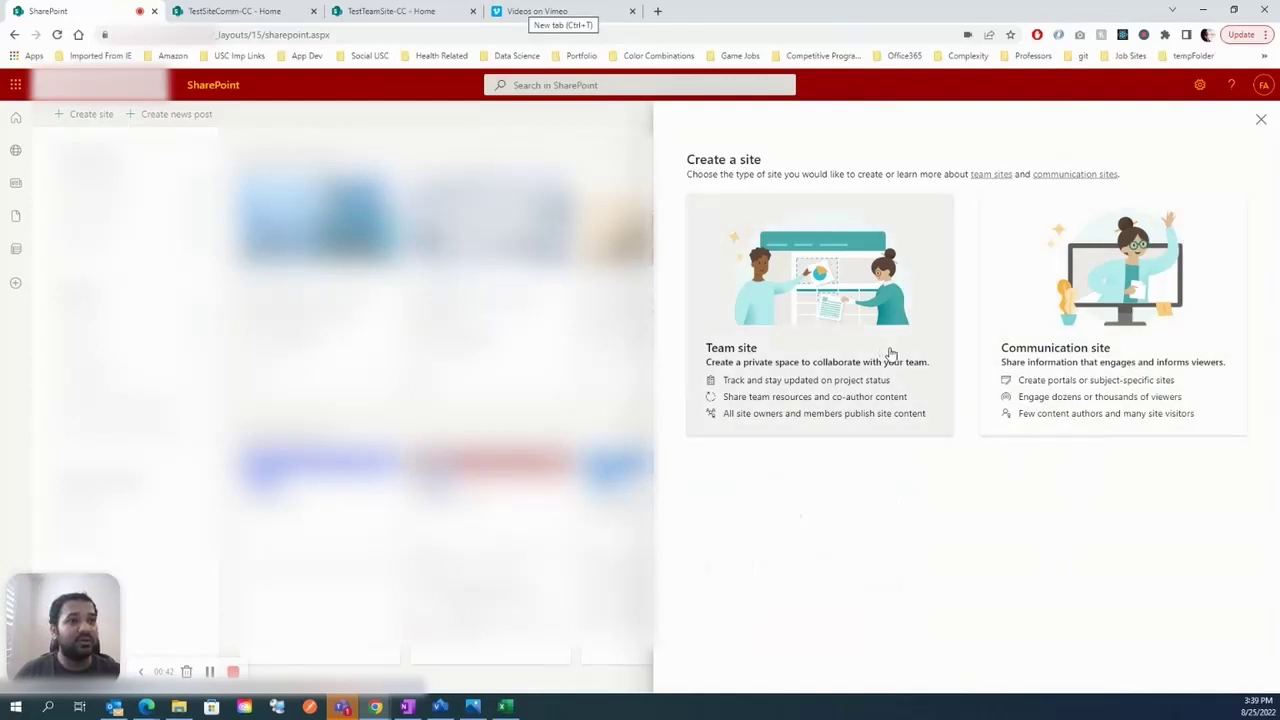
- Switch to the TestSiteComm-CC tab and scroll through its News and Events sections
{"action": "left_click", "coordinate": [228, 14]}
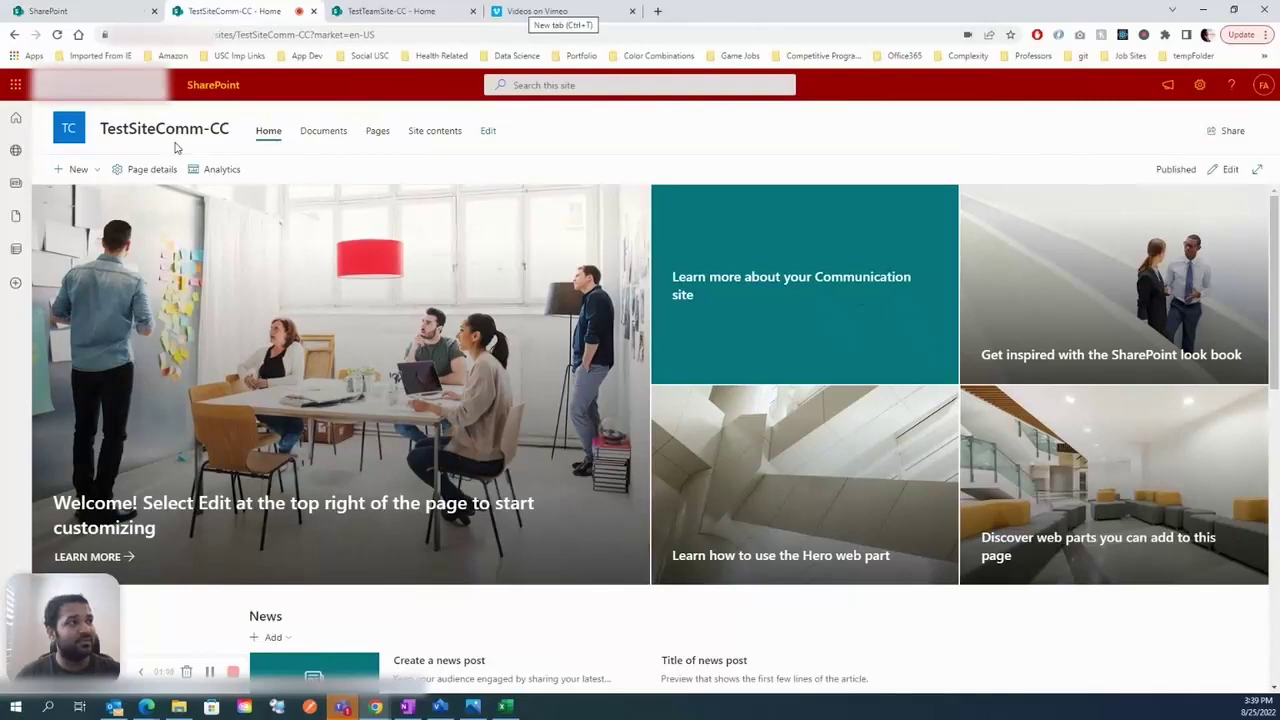
{"action": "scroll", "coordinate": [464, 362], "scroll_direction": "down", "scroll_amount": 3}
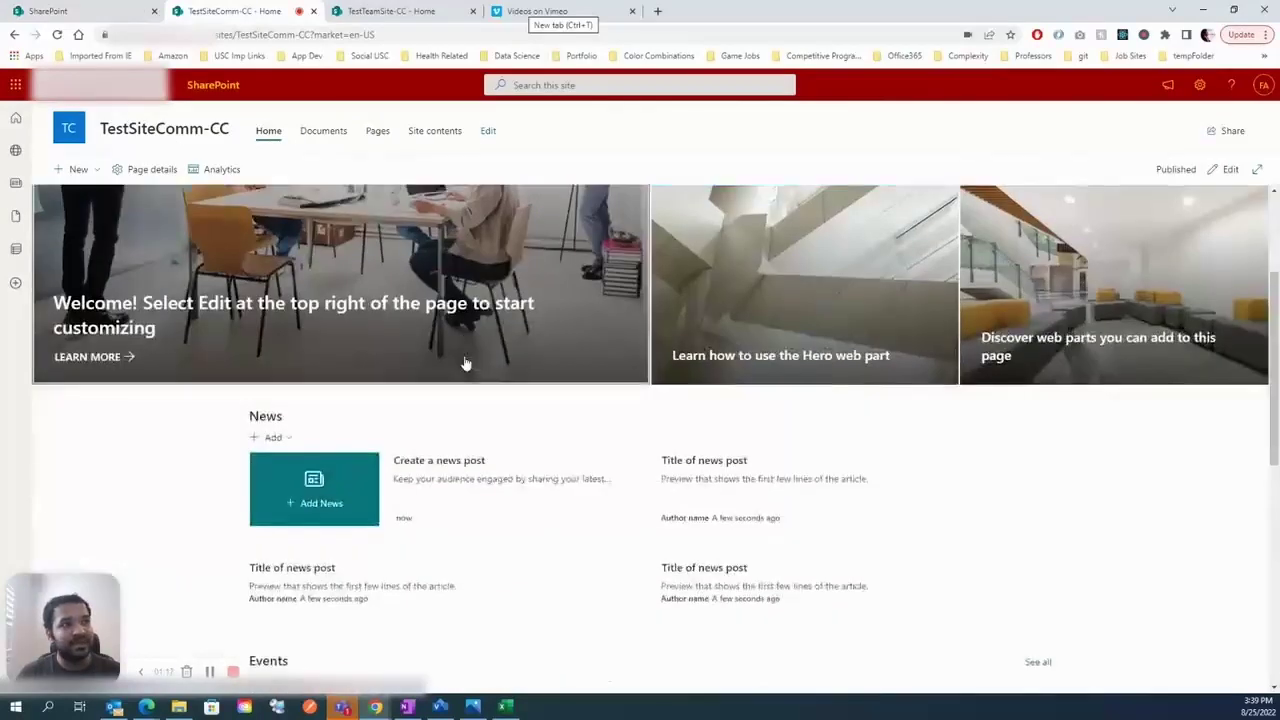
{"action": "scroll", "coordinate": [464, 362], "scroll_direction": "down", "scroll_amount": 1}
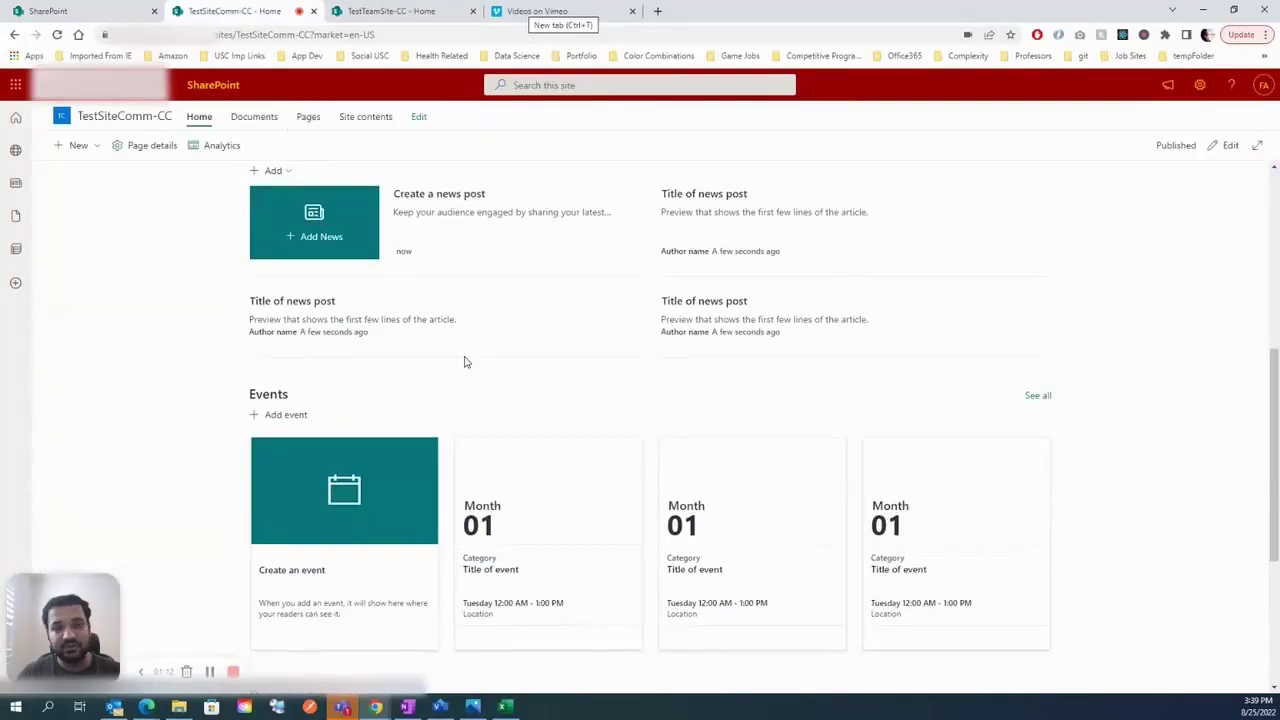
{"action": "scroll", "coordinate": [464, 362], "scroll_direction": "down", "scroll_amount": 3}
{"action": "scroll", "coordinate": [464, 362], "scroll_direction": "up", "scroll_amount": 3}
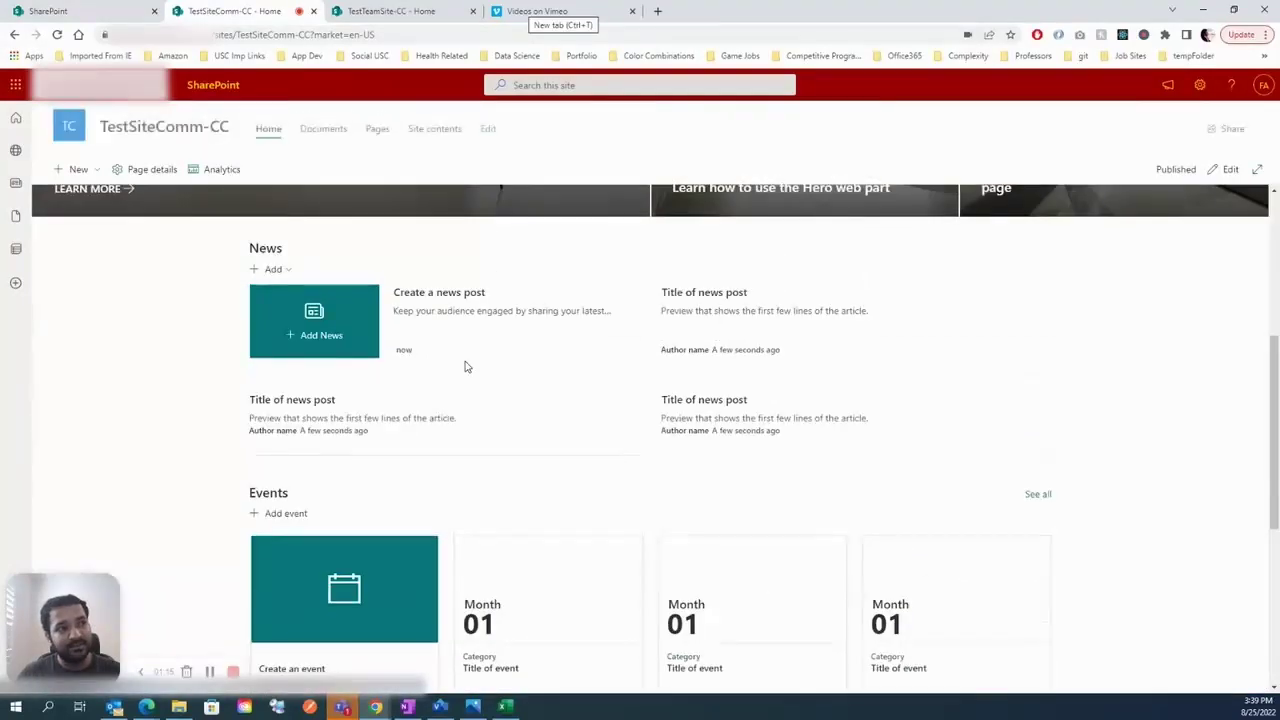
{"action": "scroll", "coordinate": [464, 366], "scroll_direction": "up", "scroll_amount": 3}
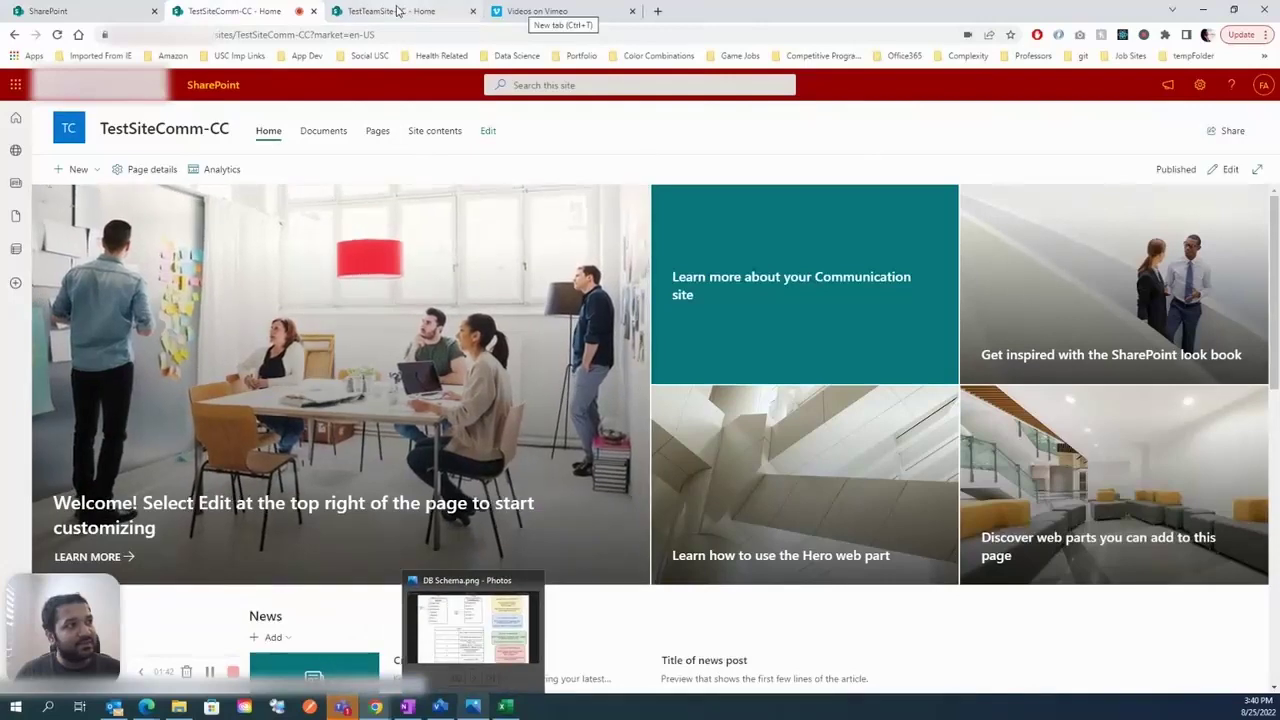
{"action": "key", "text": "ctrl+Tab"}
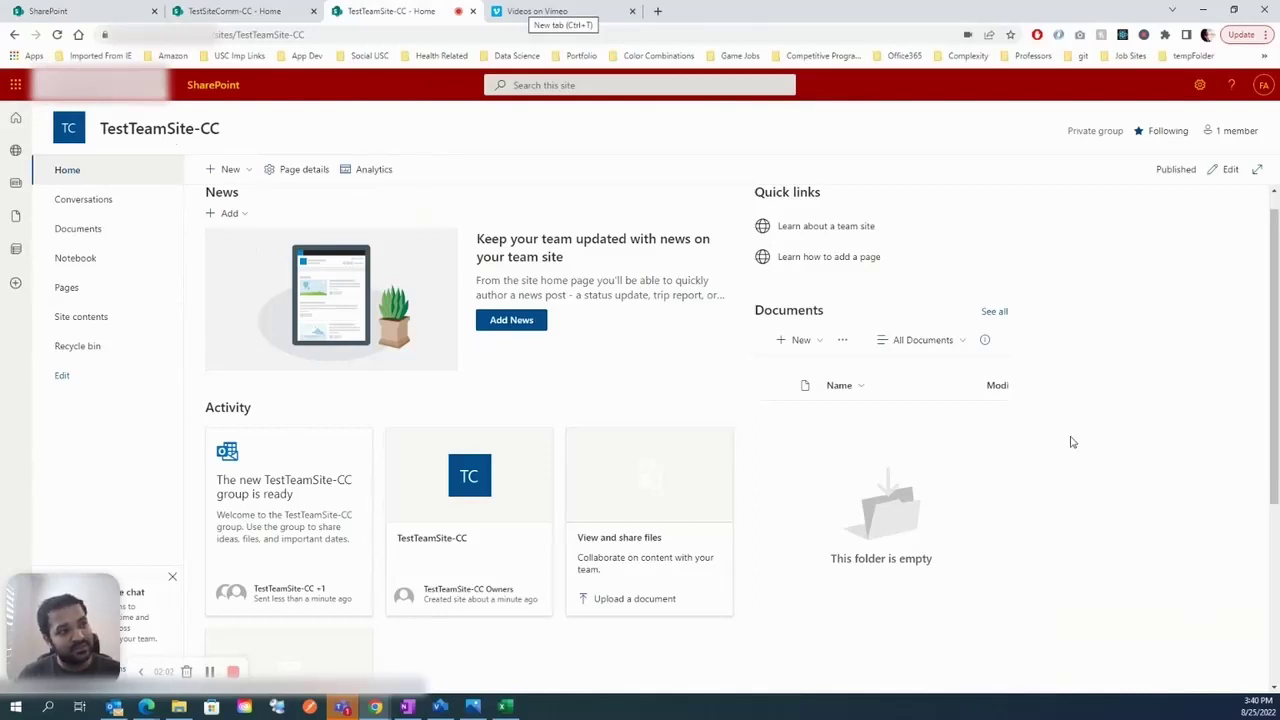
{"action": "scroll", "coordinate": [1071, 441], "scroll_direction": "down", "scroll_amount": 5}
{"action": "scroll", "coordinate": [1069, 442], "scroll_direction": "up", "scroll_amount": 5}
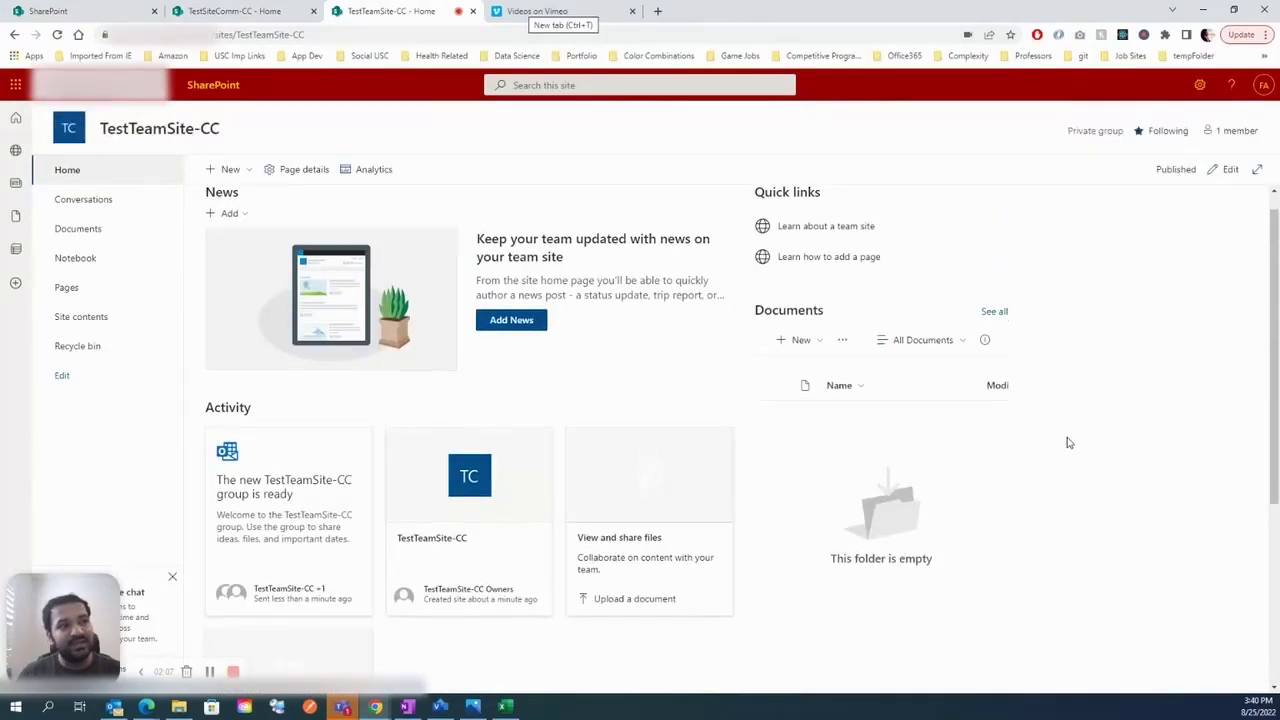
{"action": "scroll", "coordinate": [1075, 445], "scroll_direction": "up", "scroll_amount": 1}
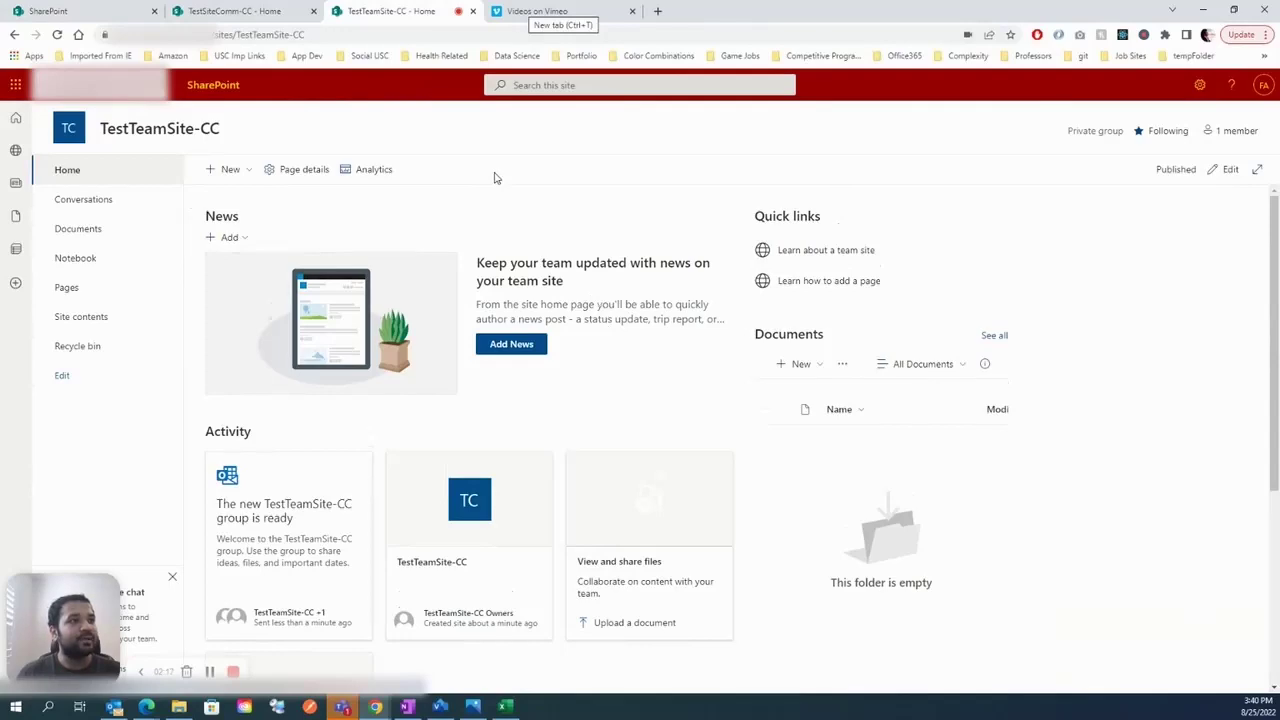
{"action": "left_click", "coordinate": [277, 13]}
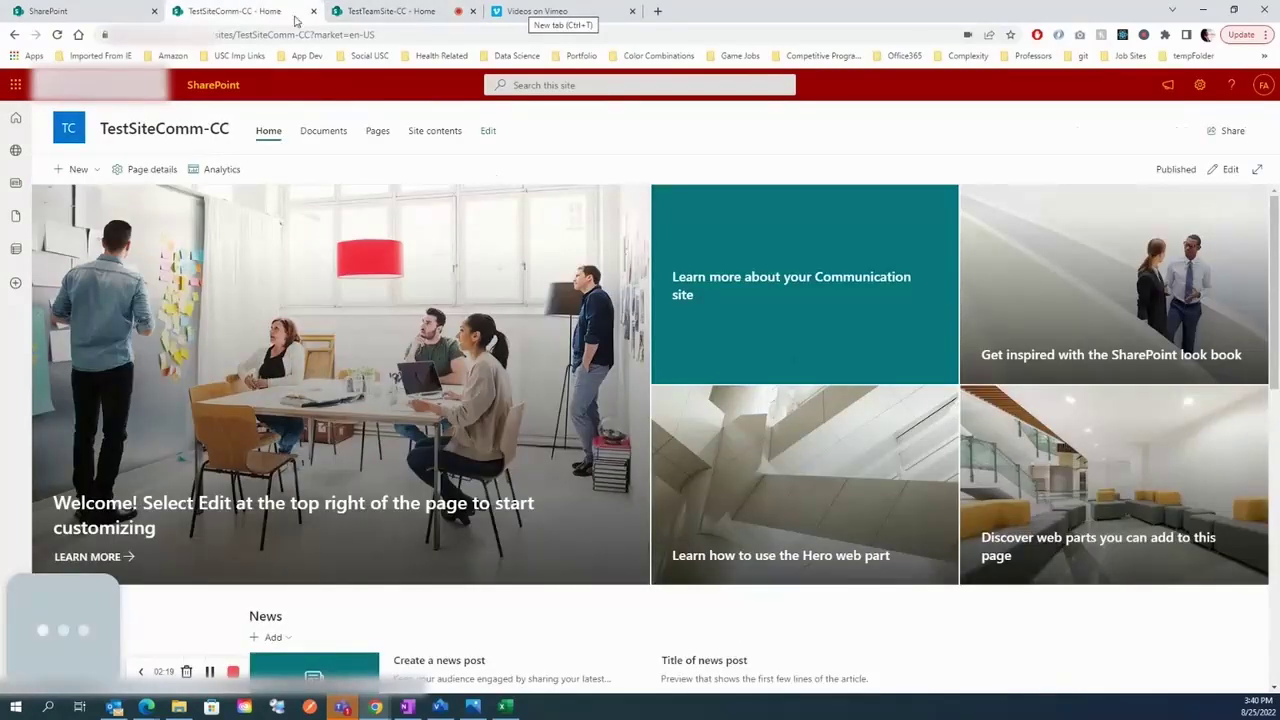
{"action": "left_click", "coordinate": [390, 12]}
{"action": "left_click", "coordinate": [240, 12]}
{"action": "left_click", "coordinate": [420, 14]}
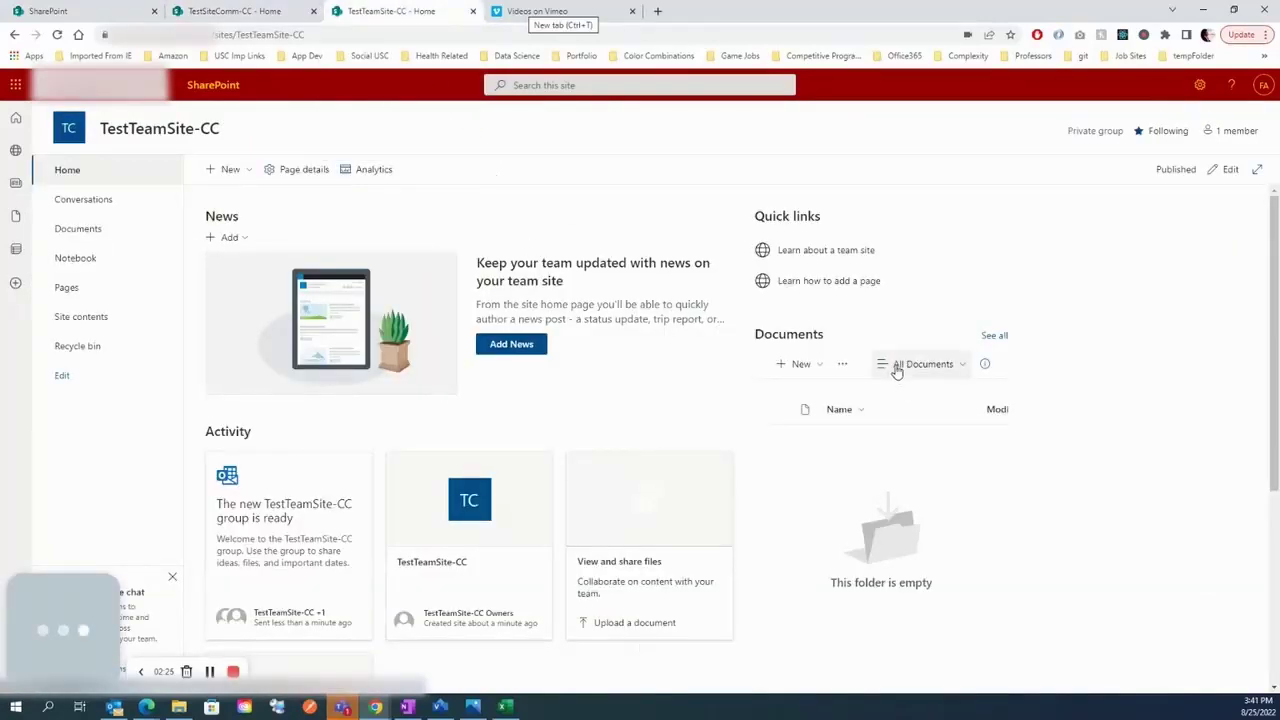
{"action": "left_click", "coordinate": [233, 12]}
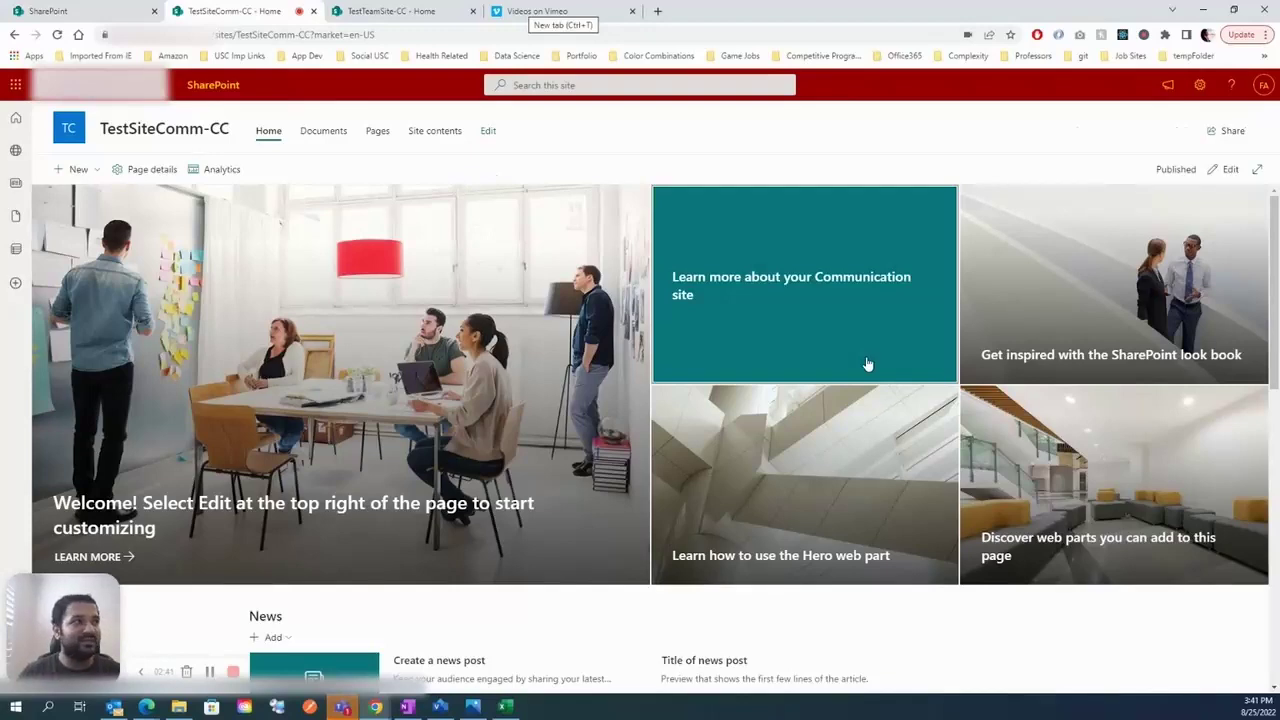
- Return to the SharePoint tab and pick the Team site card
{"action": "left_click", "coordinate": [110, 11]}
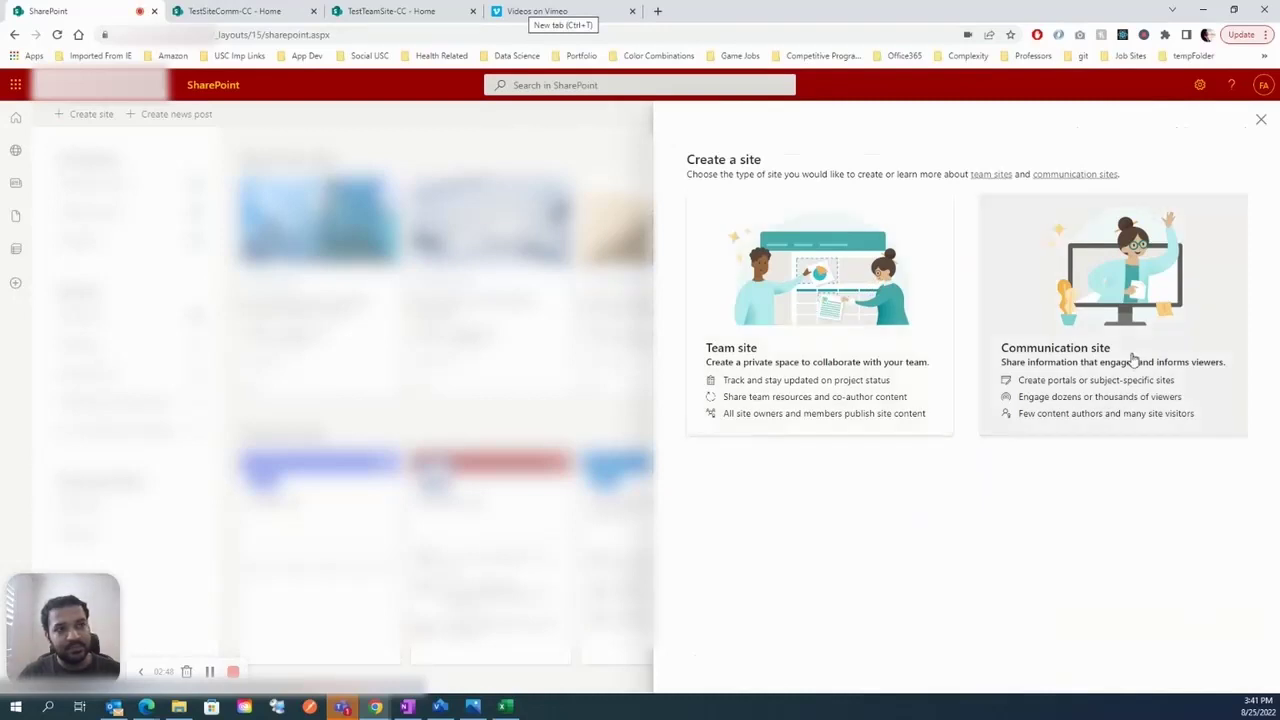
{"action": "left_click", "coordinate": [796, 364]}
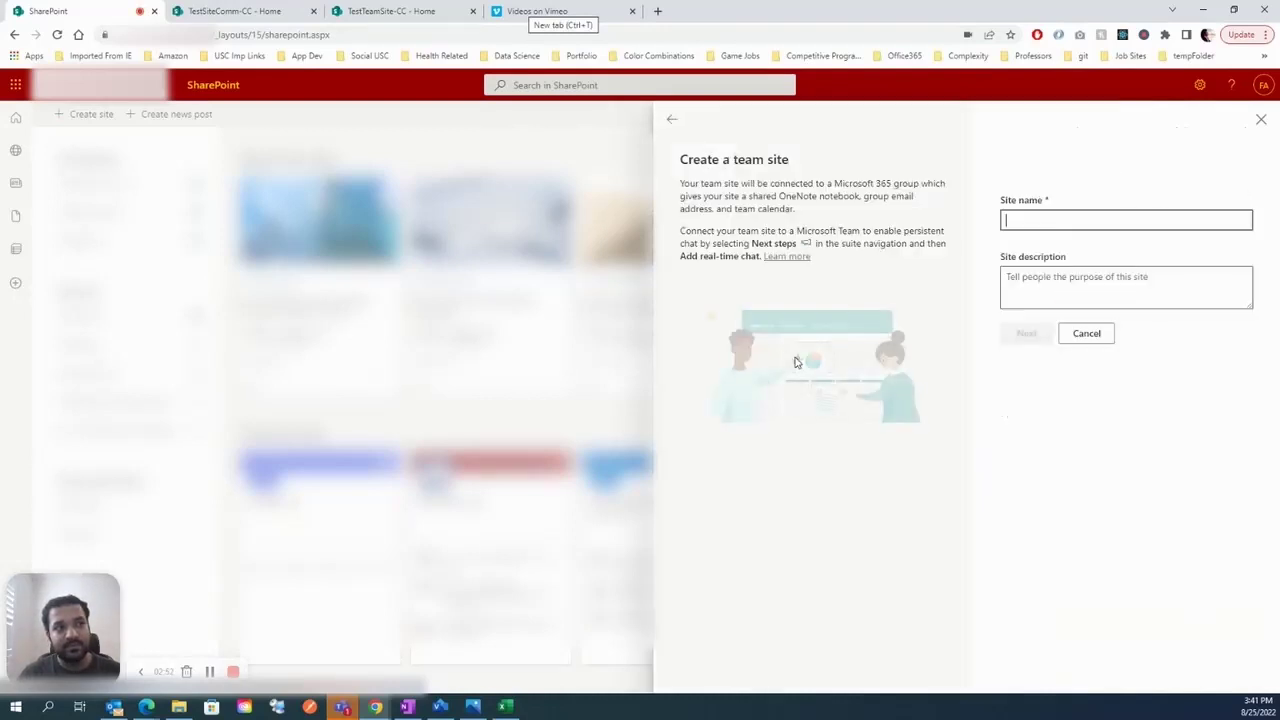
- Name the team site TestTeam-CC, keep it Private in English, and continue
{"action": "type", "text": "Te"}
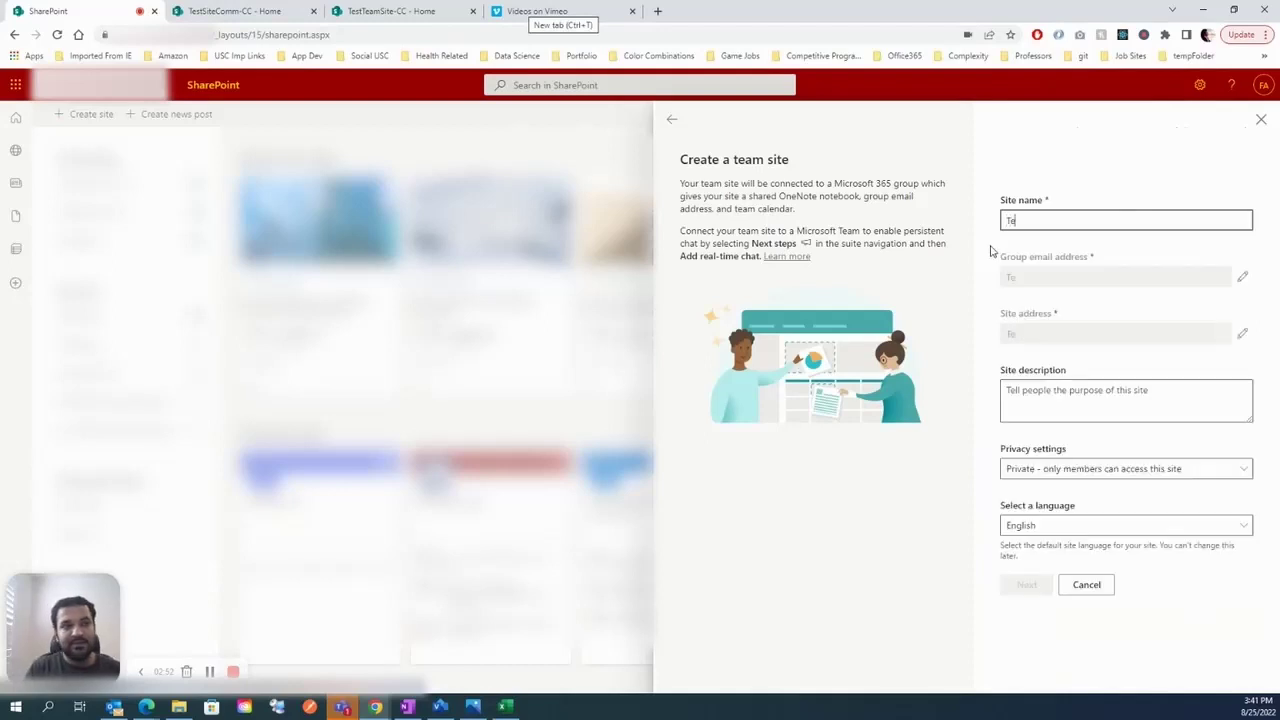
{"action": "type", "text": "stTeam-CC"}
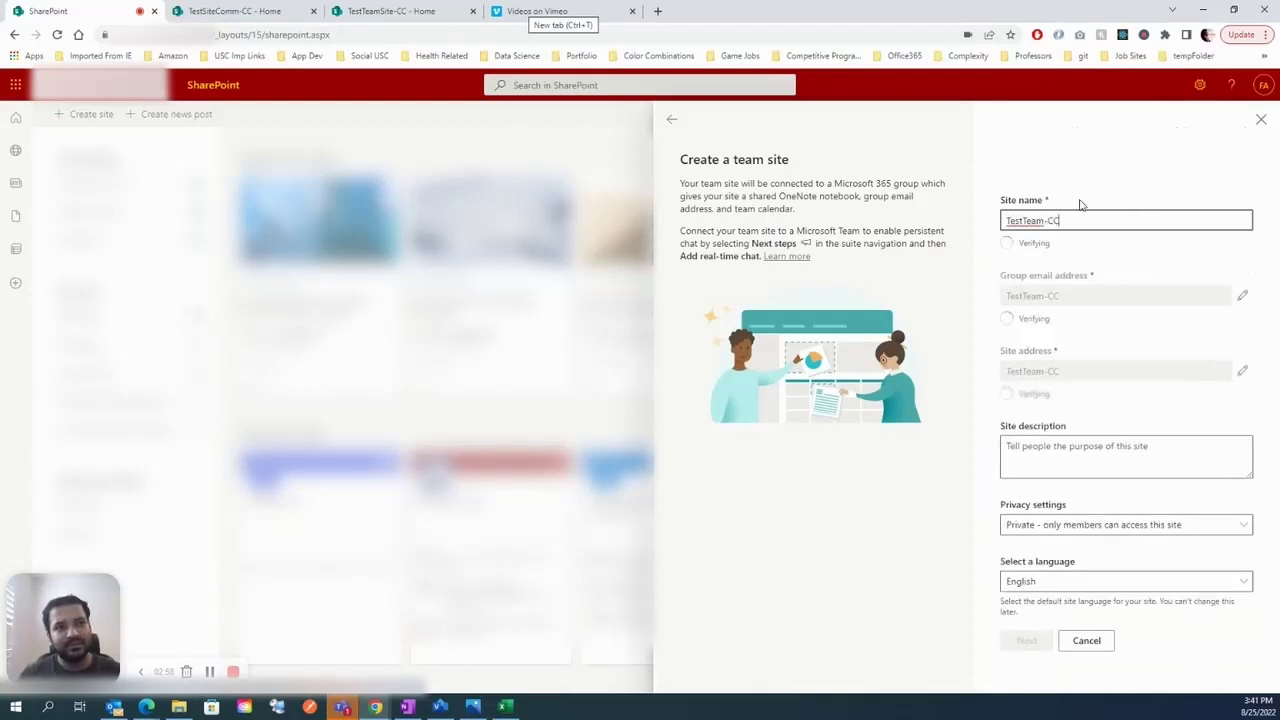
{"action": "left_click_drag", "start_coordinate": [1006, 238], "coordinate": [1076, 238]}
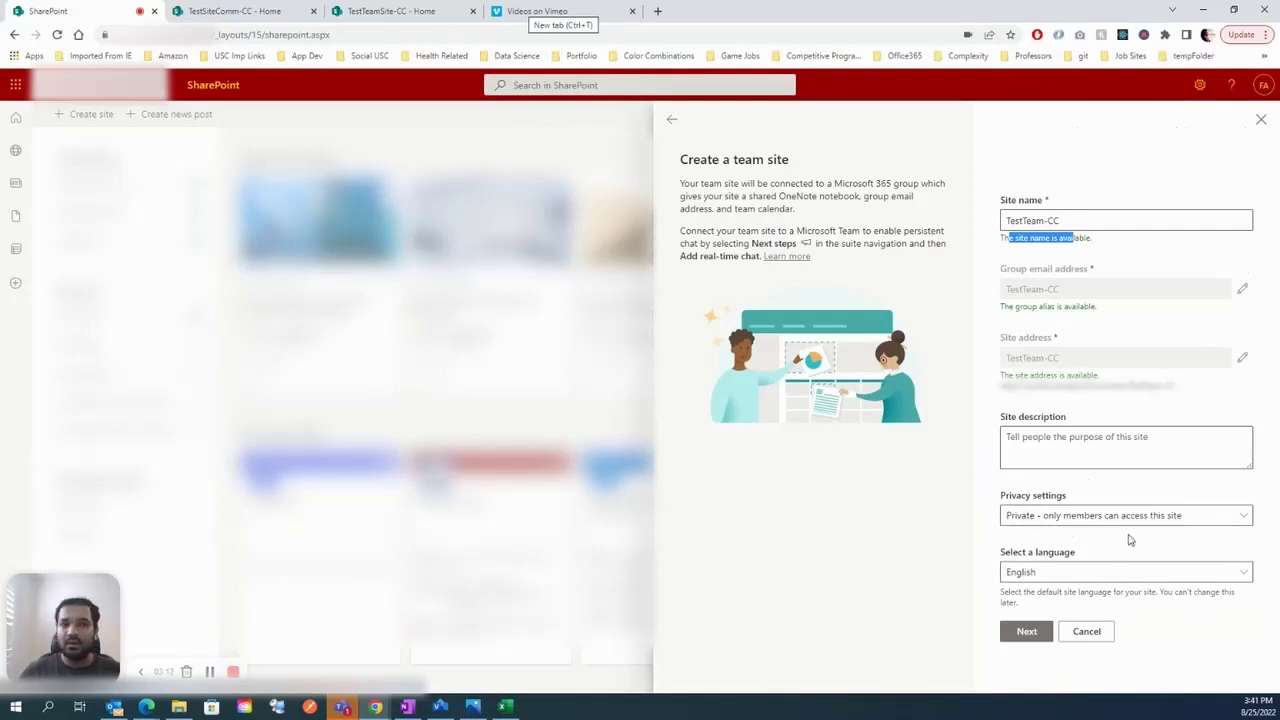
{"action": "left_click", "coordinate": [1066, 518]}
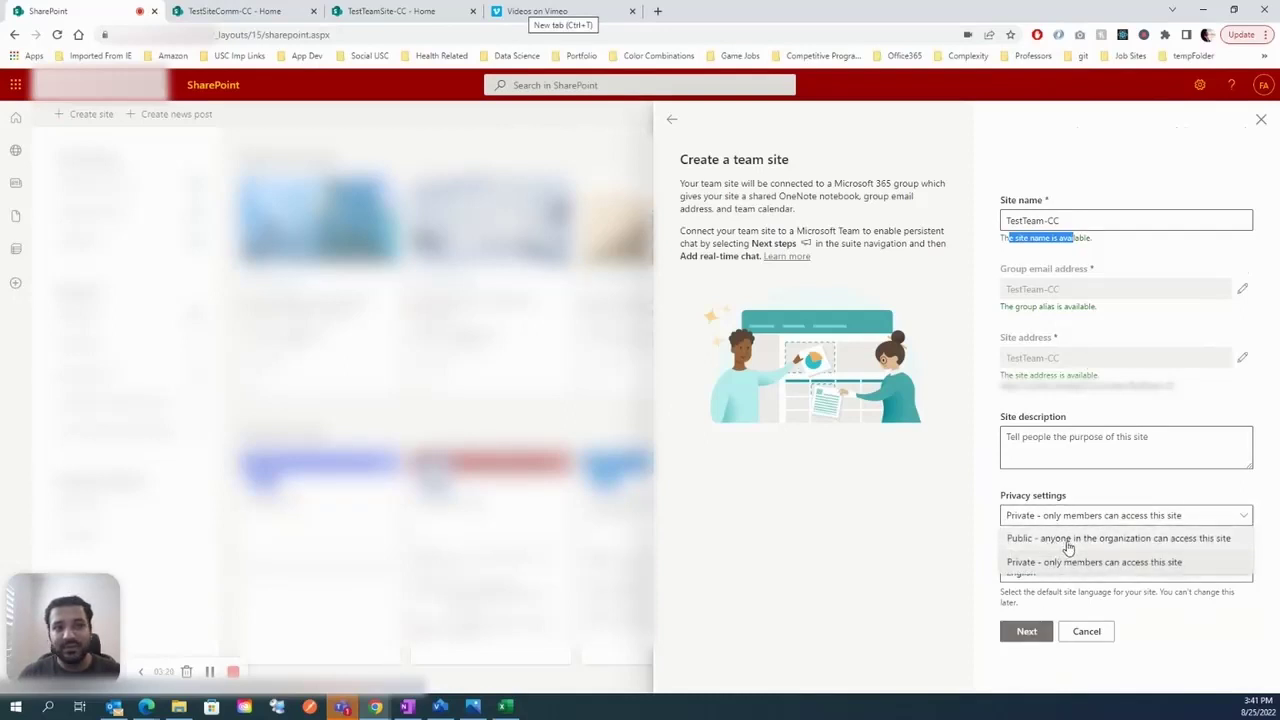
{"action": "left_click", "coordinate": [1058, 491]}
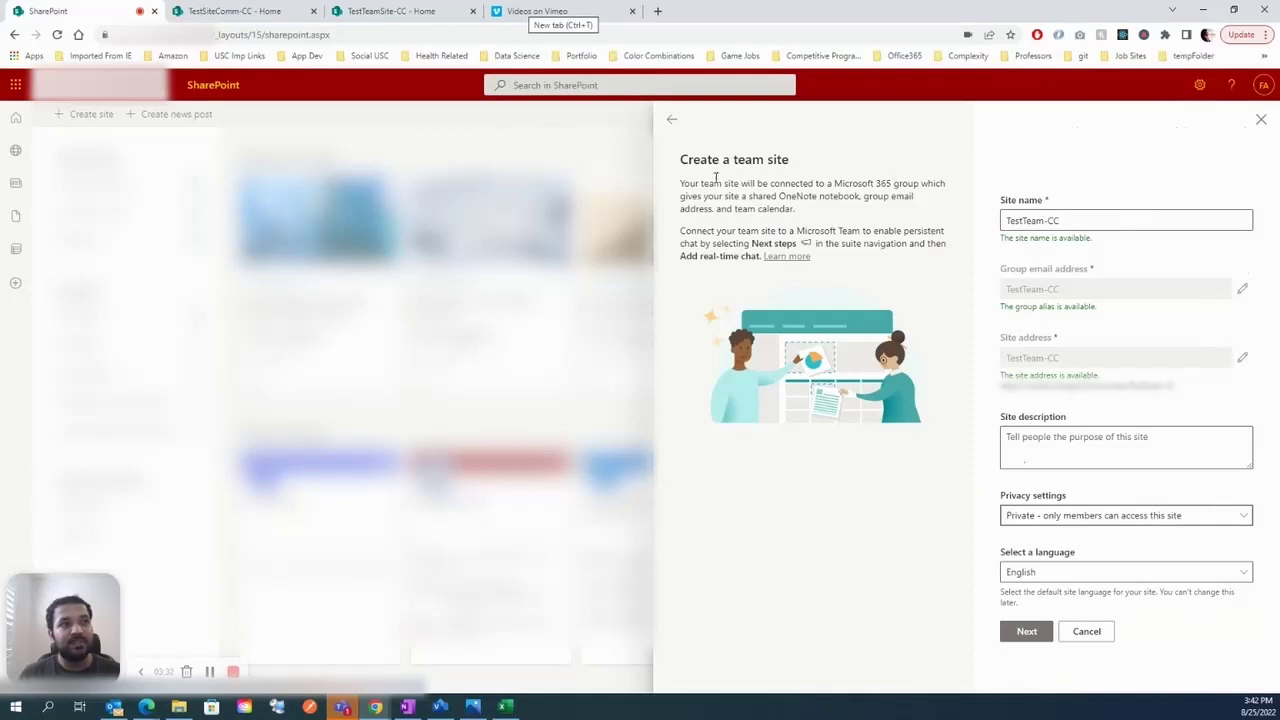
{"action": "left_click_drag", "start_coordinate": [720, 184], "coordinate": [769, 184]}
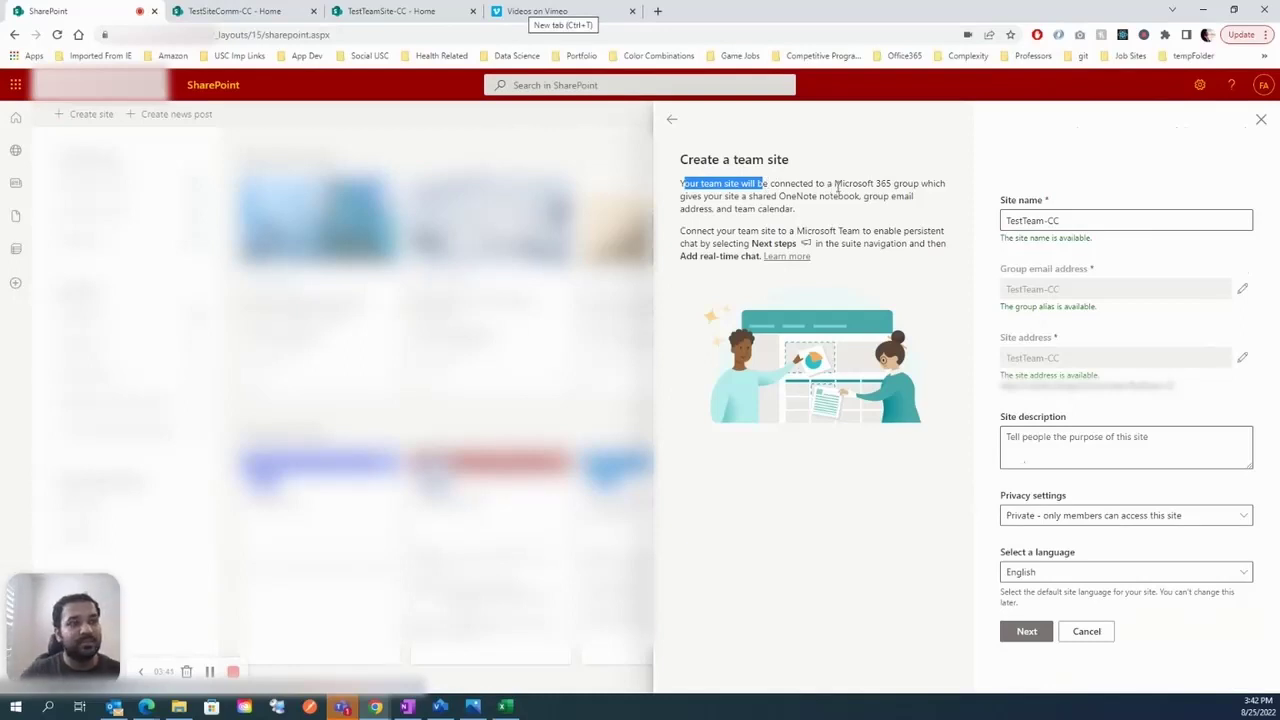
{"action": "left_click", "coordinate": [786, 180]}
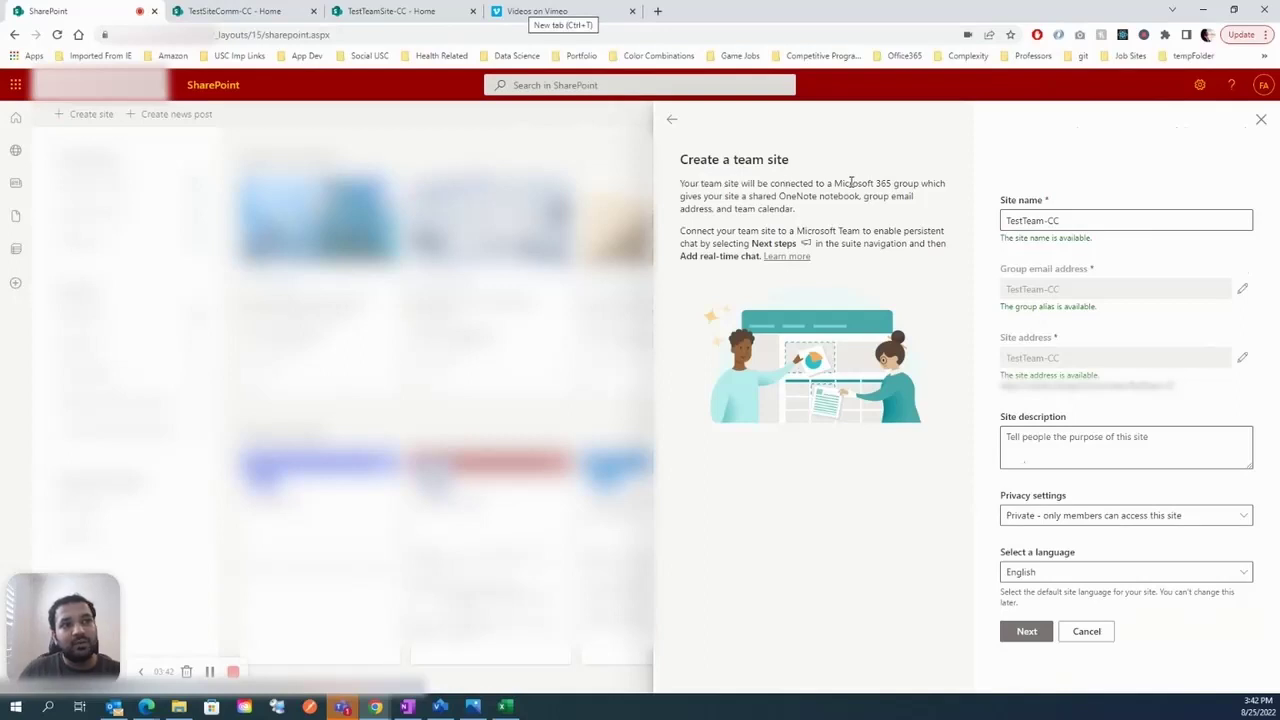
{"action": "left_click_drag", "start_coordinate": [762, 197], "coordinate": [910, 200]}
{"action": "left_click_drag", "start_coordinate": [727, 210], "coordinate": [797, 218]}
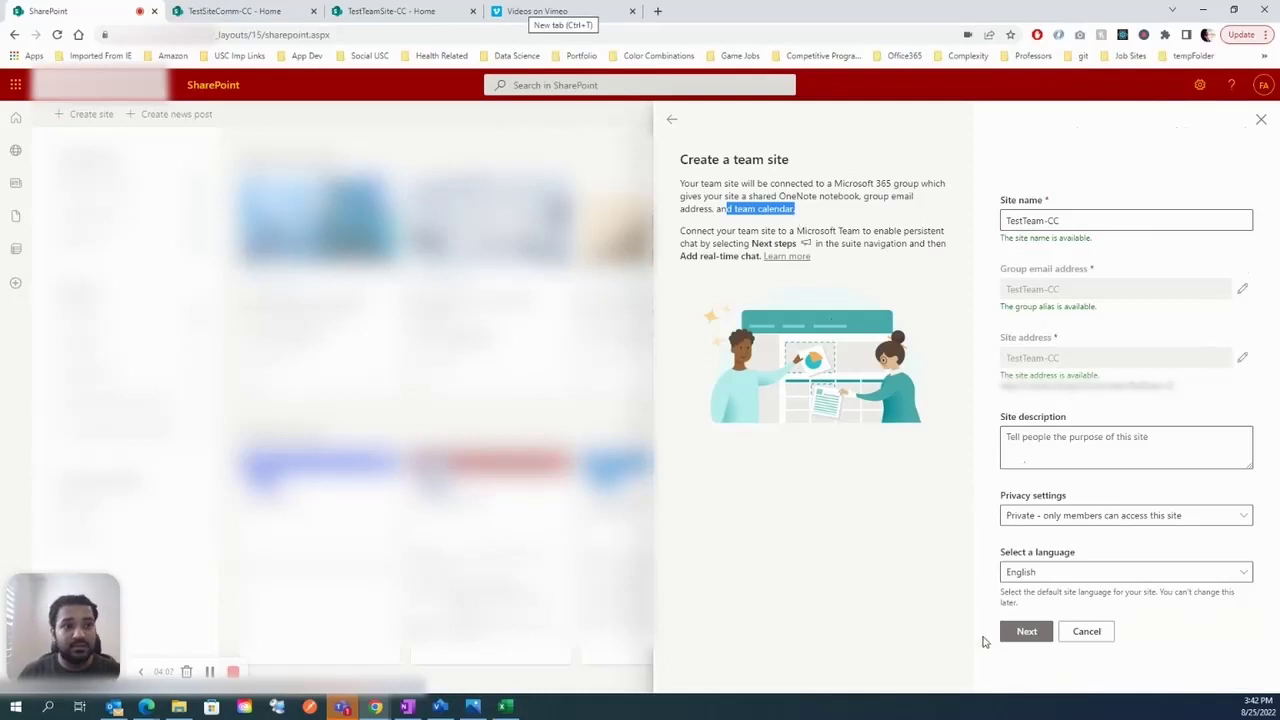
{"action": "left_click", "coordinate": [1027, 633]}
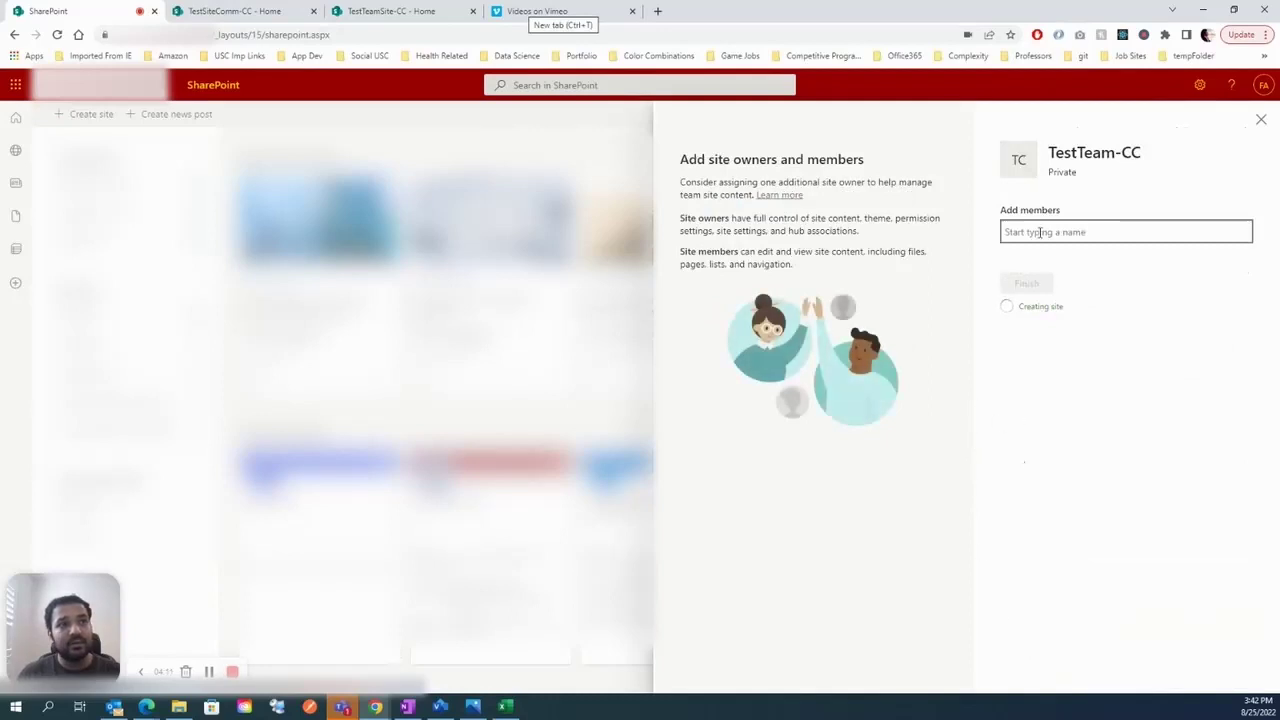
- Add a colleague by e-mail to TestTeam-CC and change their role from Member to Owner
{"action": "type", "text": "avi@"}
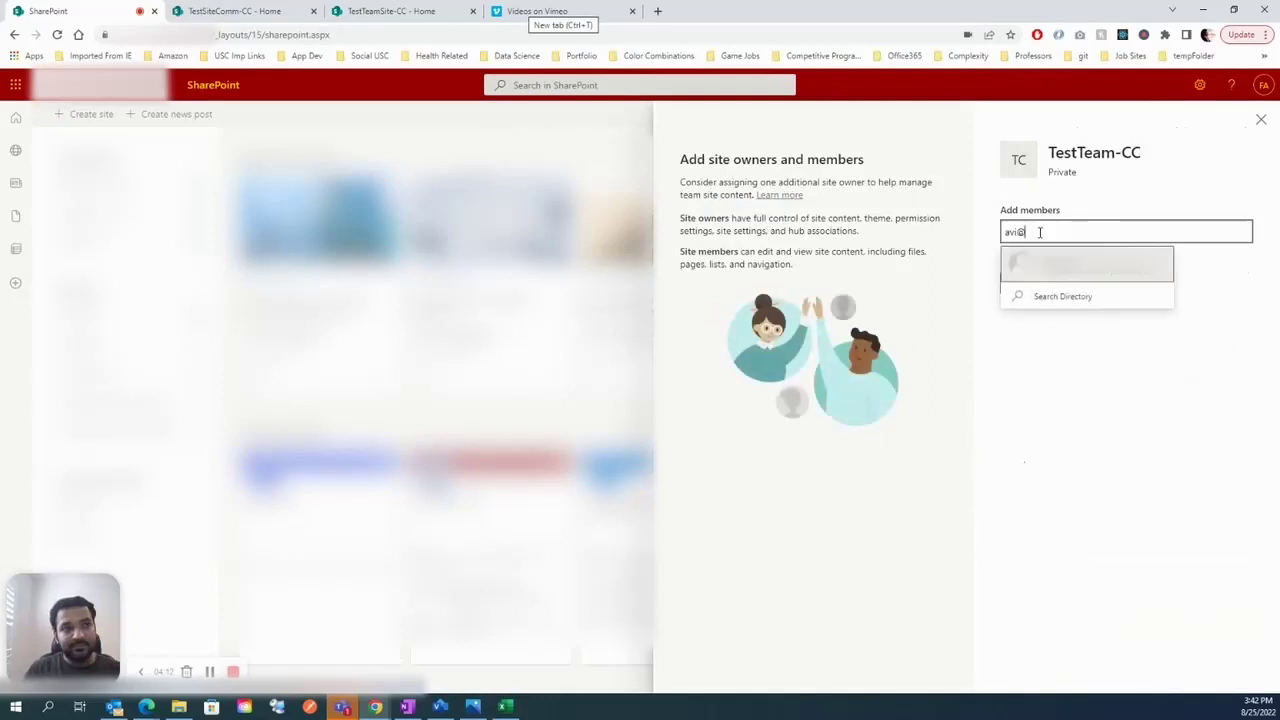
{"action": "left_click", "coordinate": [1117, 270]}
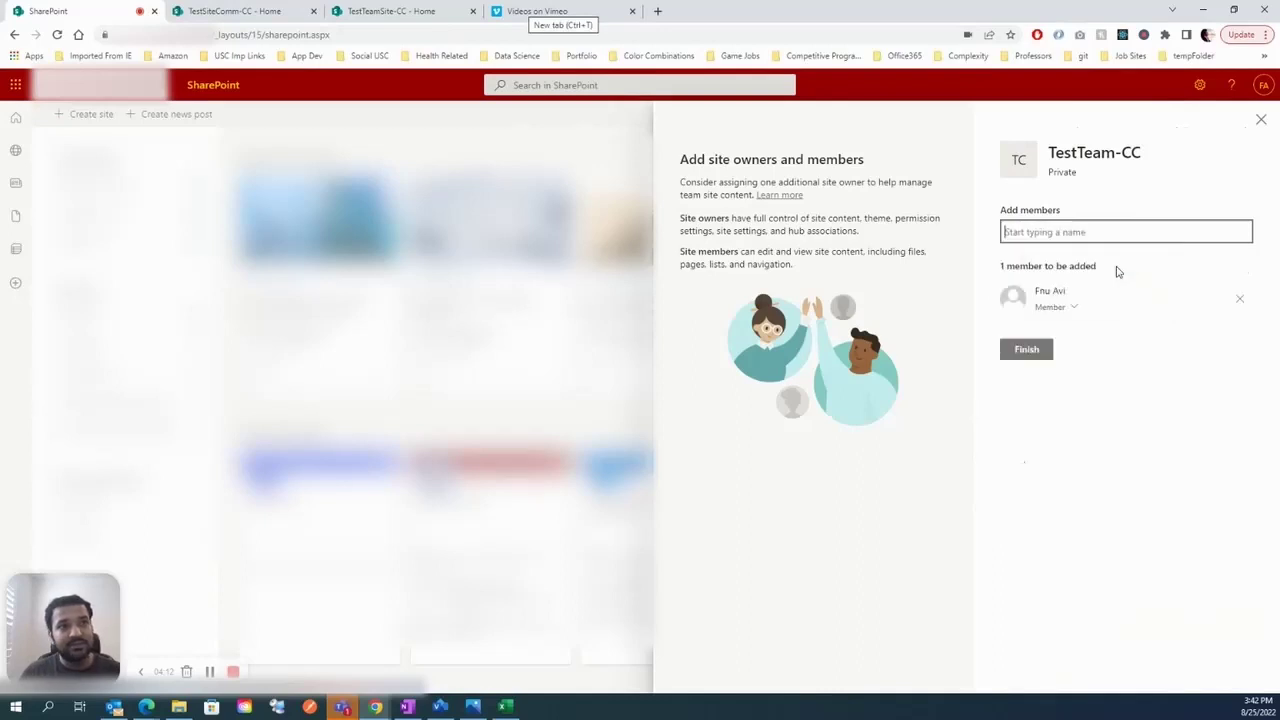
{"action": "left_click", "coordinate": [1076, 308]}
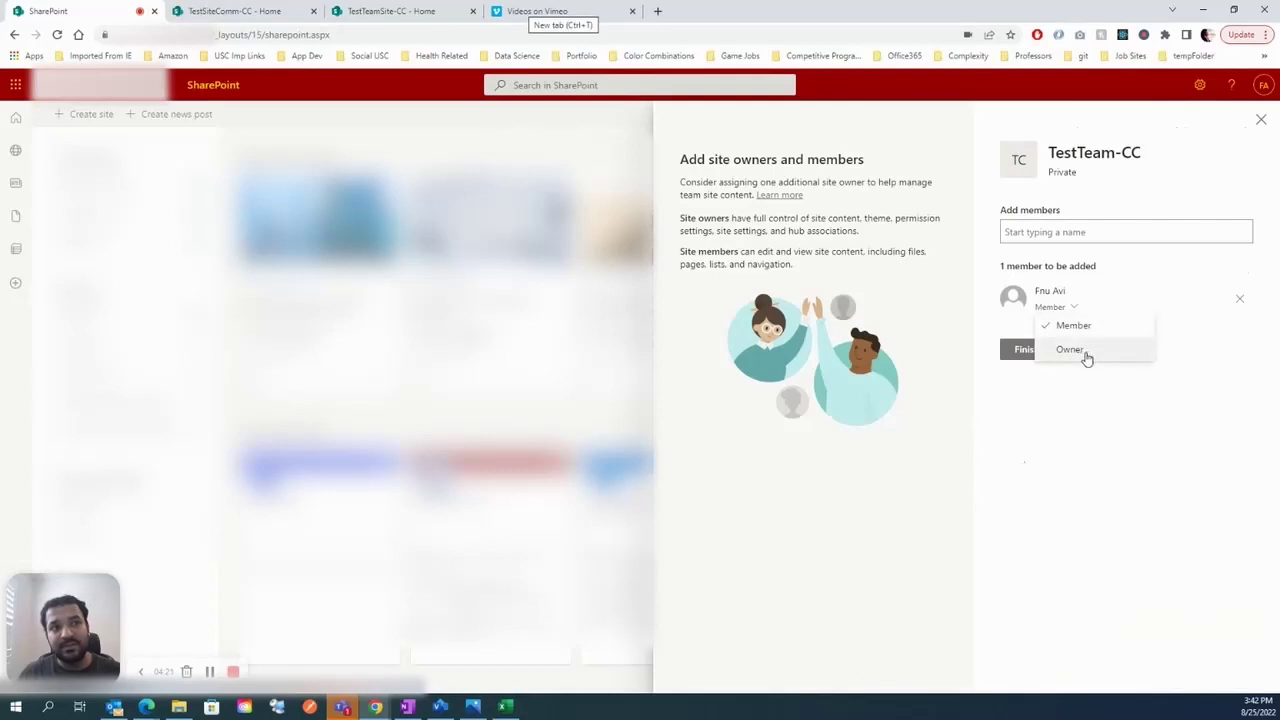
{"action": "left_click", "coordinate": [1076, 349]}
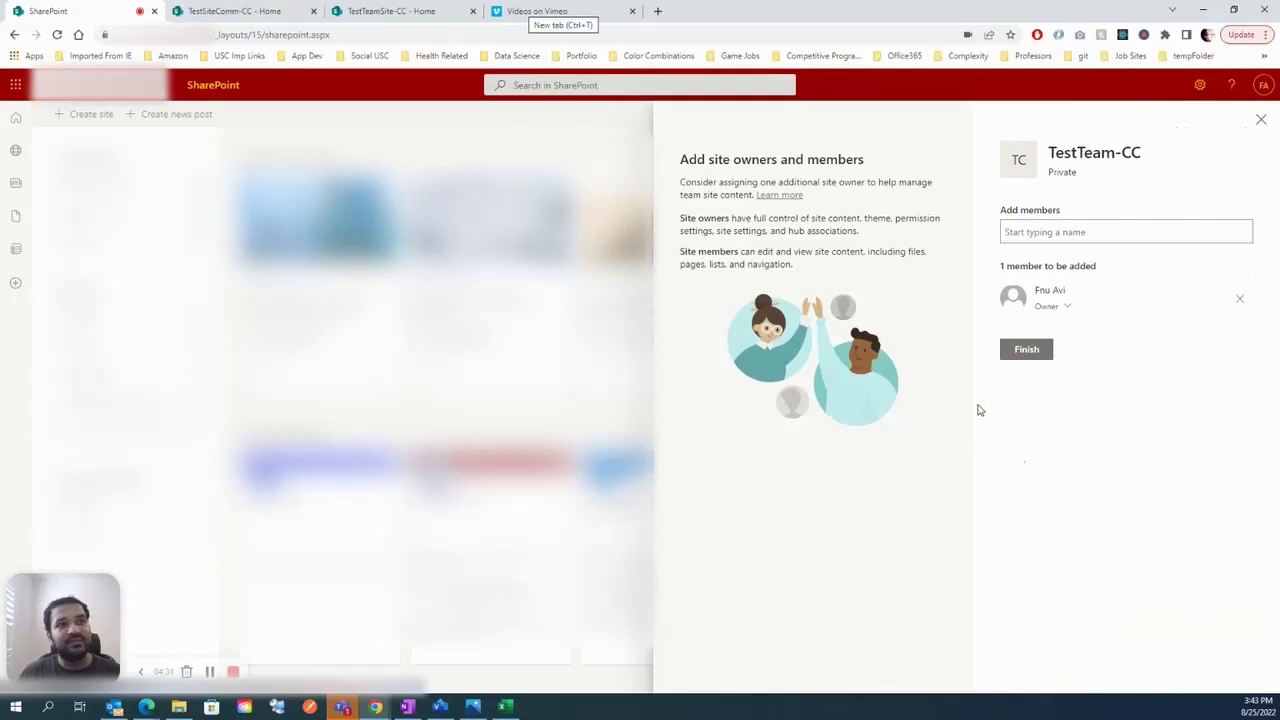
- Discard the unfinished TestTeam-CC setup and reopen the Create a site chooser
{"action": "left_click", "coordinate": [1258, 121]}
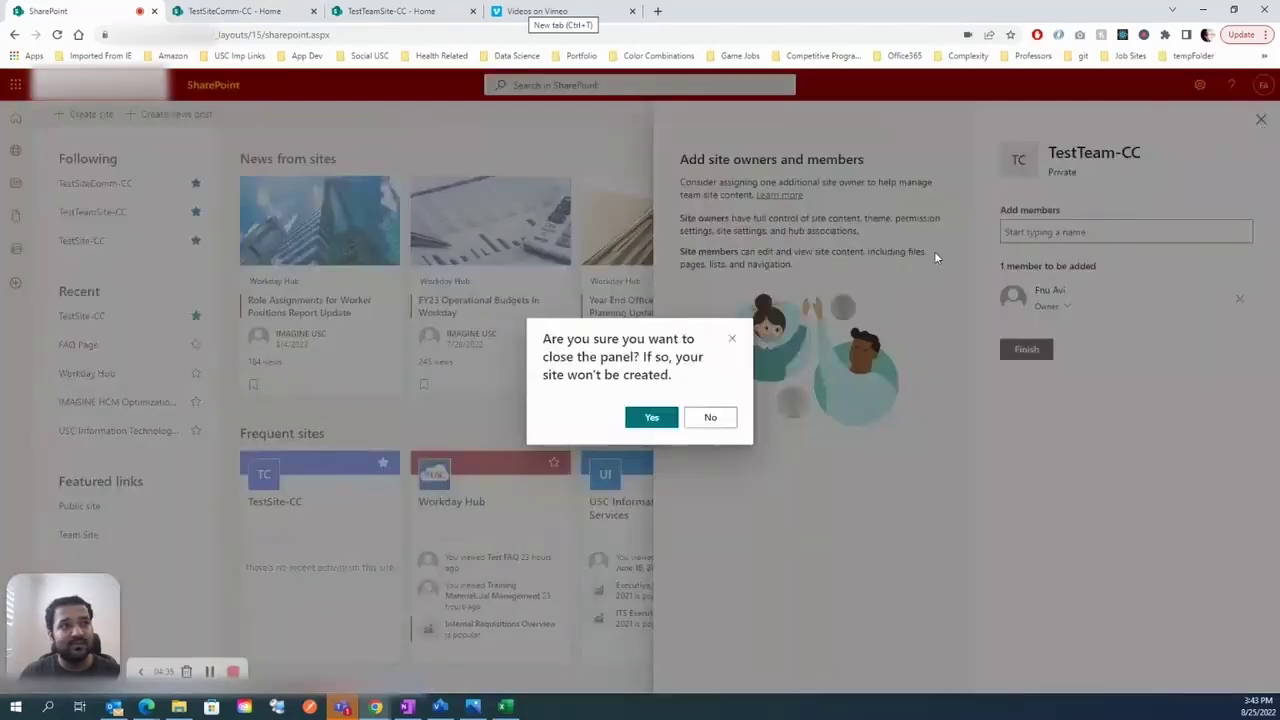
{"action": "left_click", "coordinate": [652, 418]}
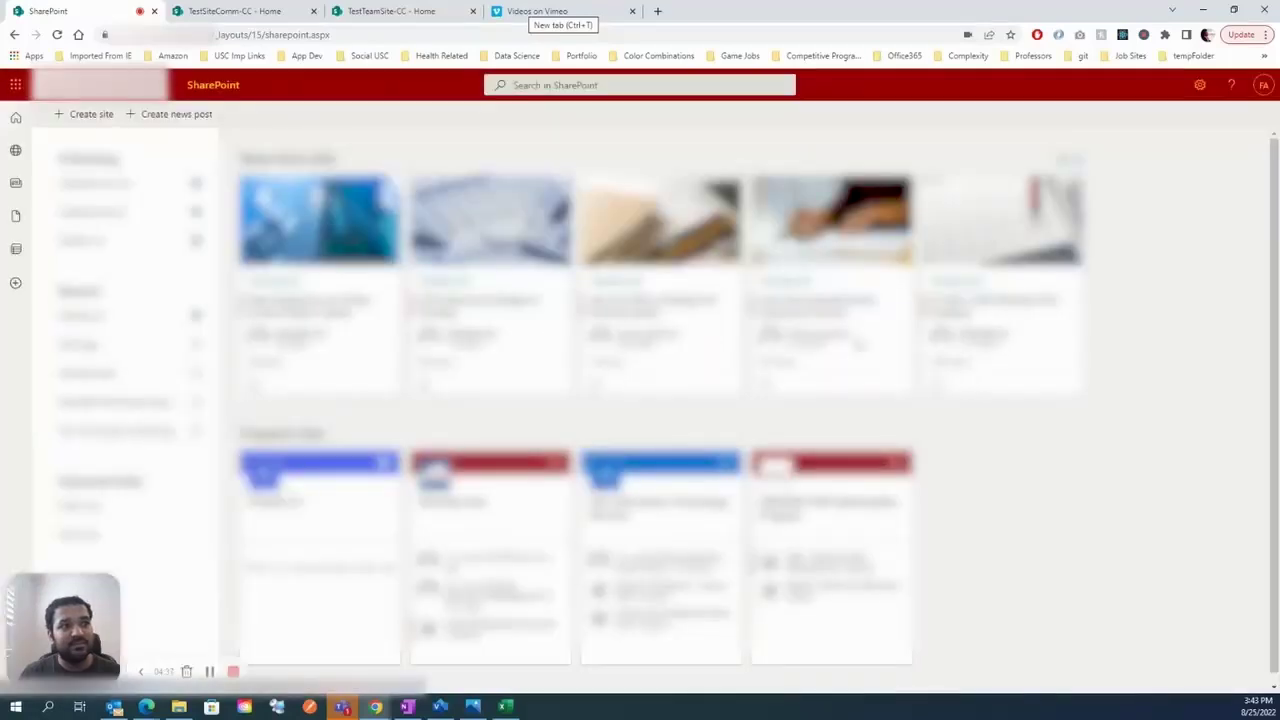
{"action": "left_click", "coordinate": [72, 117]}
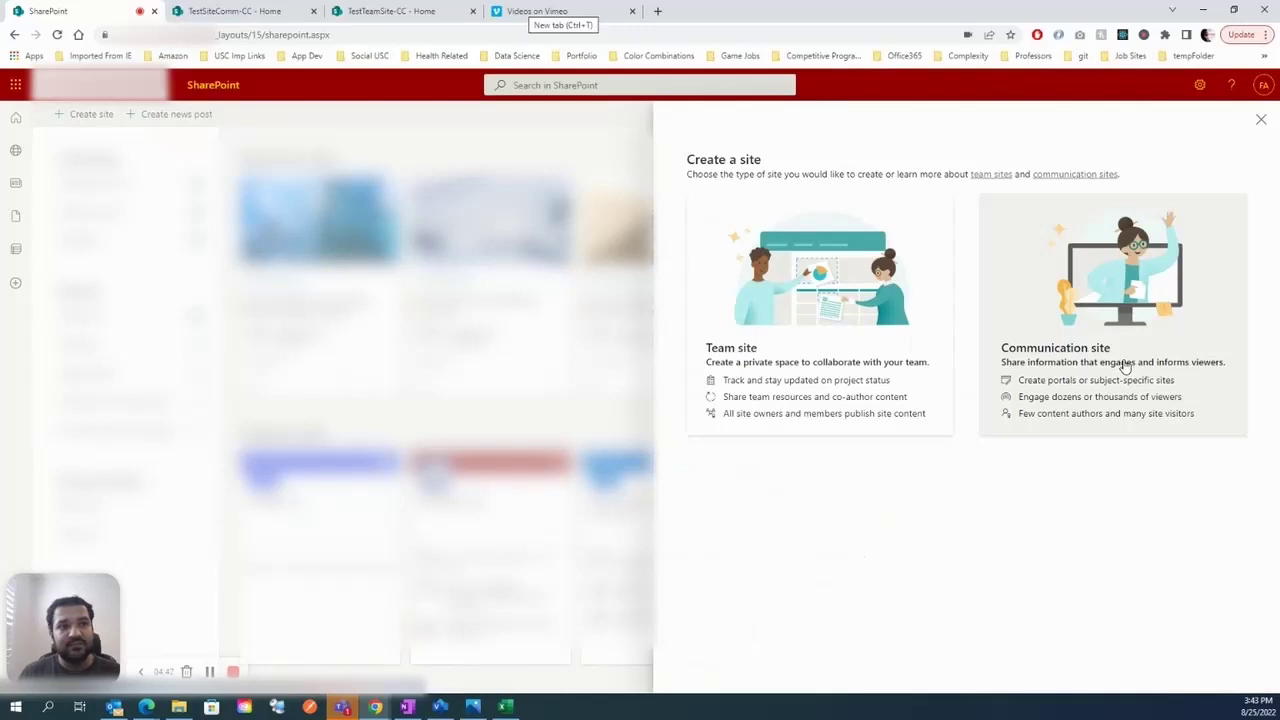
- Choose Communication site and enter the site name CommTest-CC
{"action": "left_click", "coordinate": [1125, 367]}
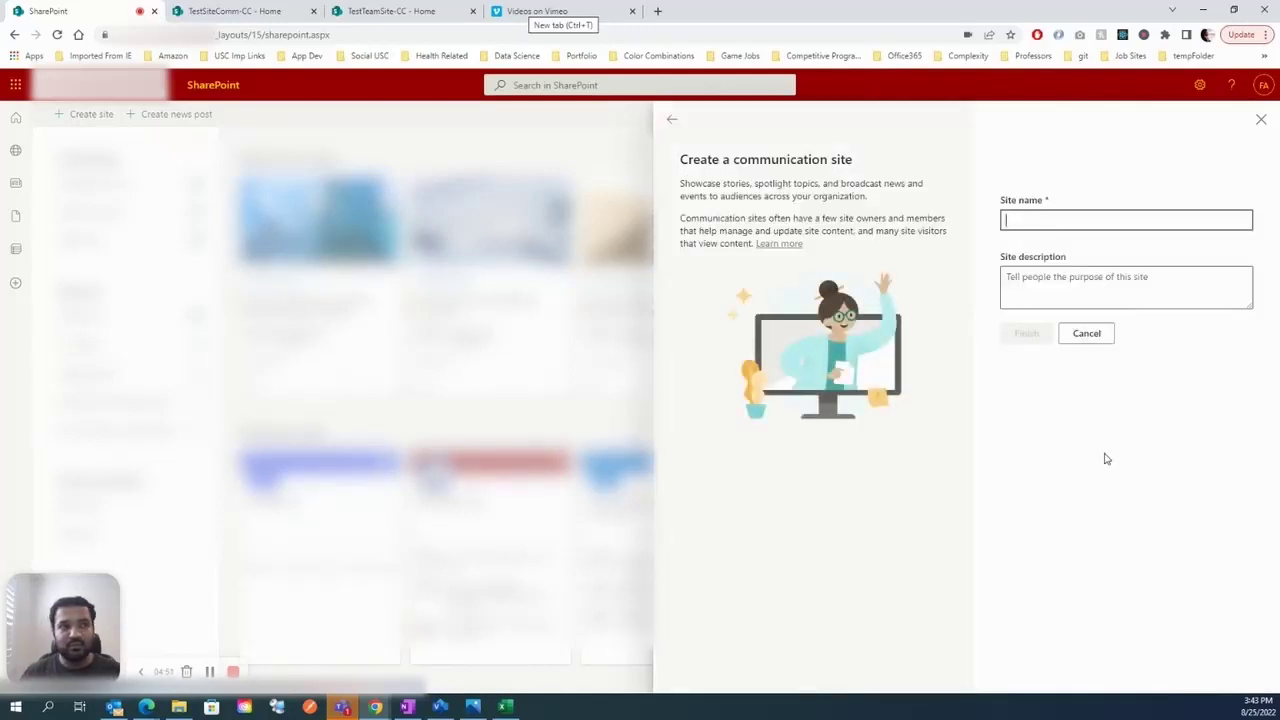
{"action": "left_click", "coordinate": [1101, 216]}
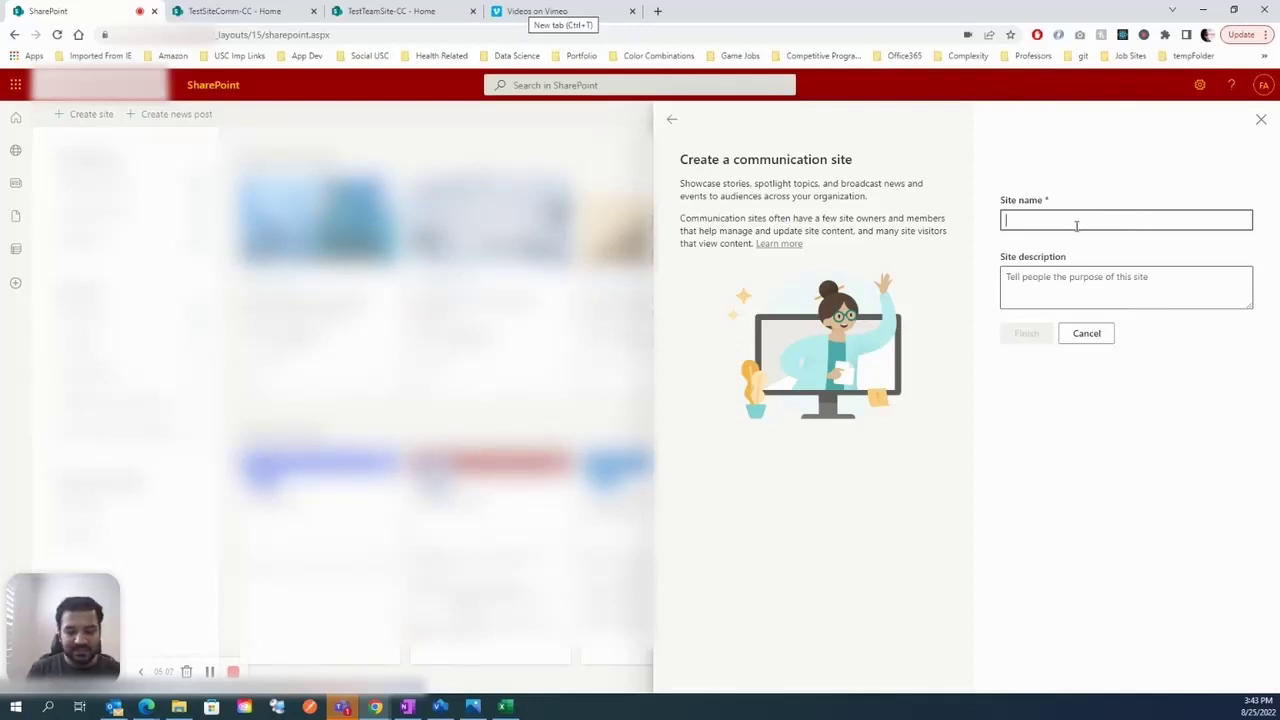
{"action": "type", "text": "Comm1"}
{"action": "key", "text": "BackSpace"}
{"action": "type", "text": "1est-CC"}
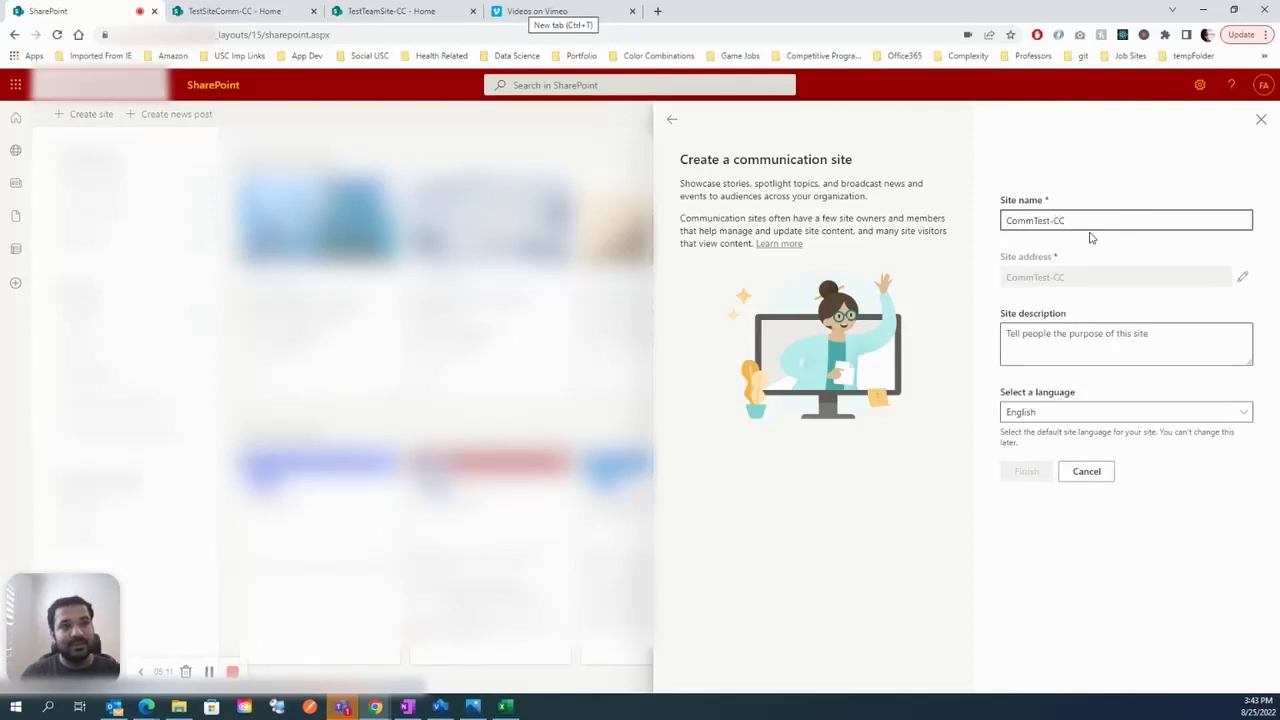
- Check the name availability message and English language setting, then close the panel
{"action": "left_click_drag", "start_coordinate": [1015, 238], "coordinate": [1077, 240]}
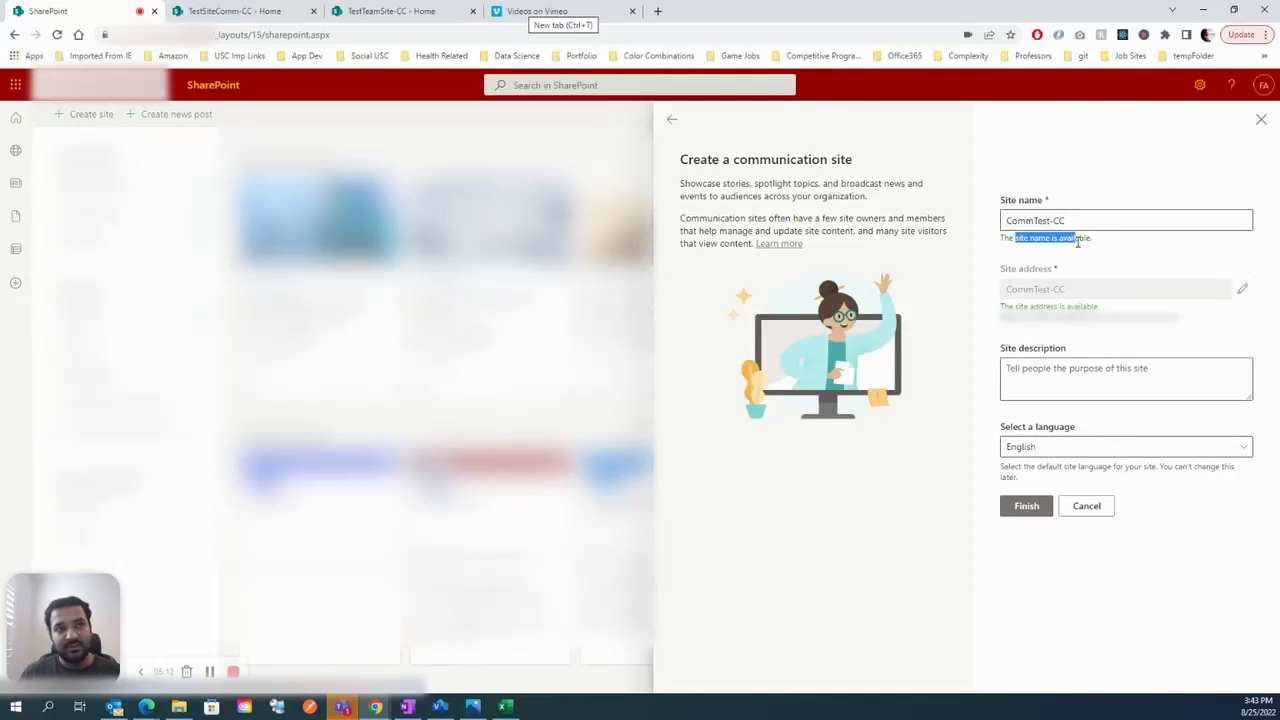
{"action": "left_click", "coordinate": [1010, 421]}
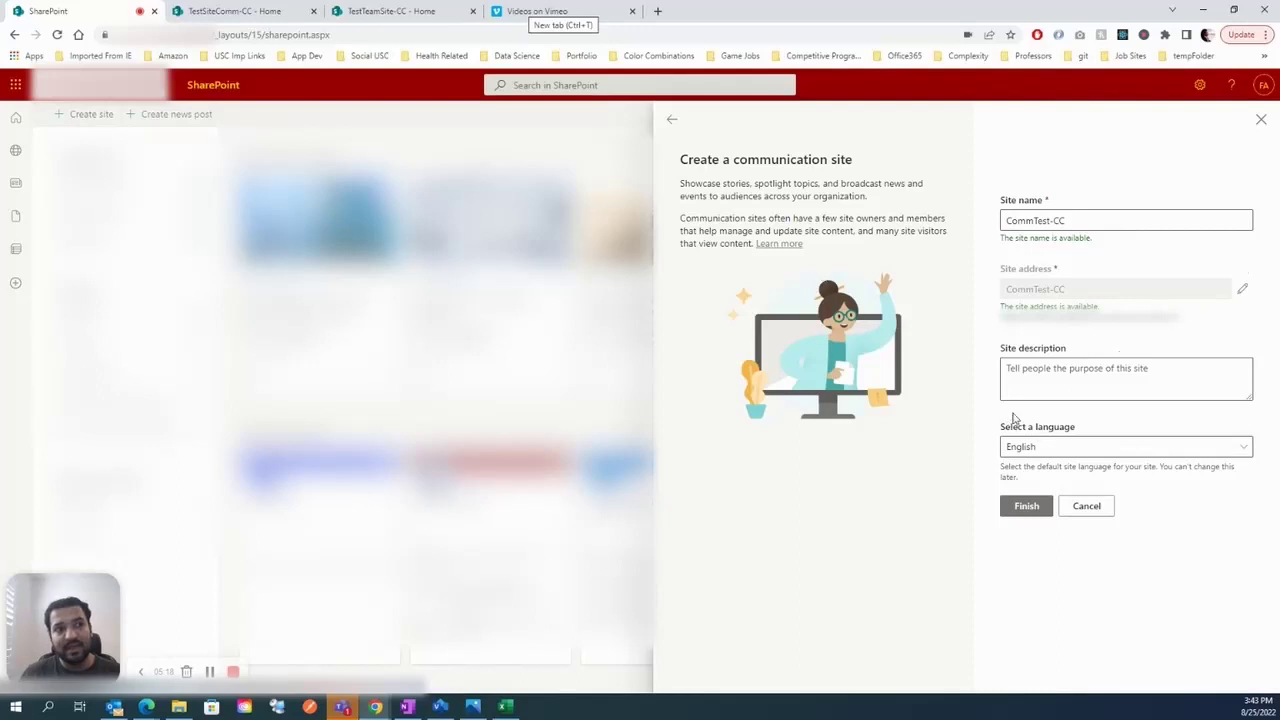
{"action": "triple_click", "coordinate": [1089, 420]}
{"action": "left_click", "coordinate": [1096, 422]}
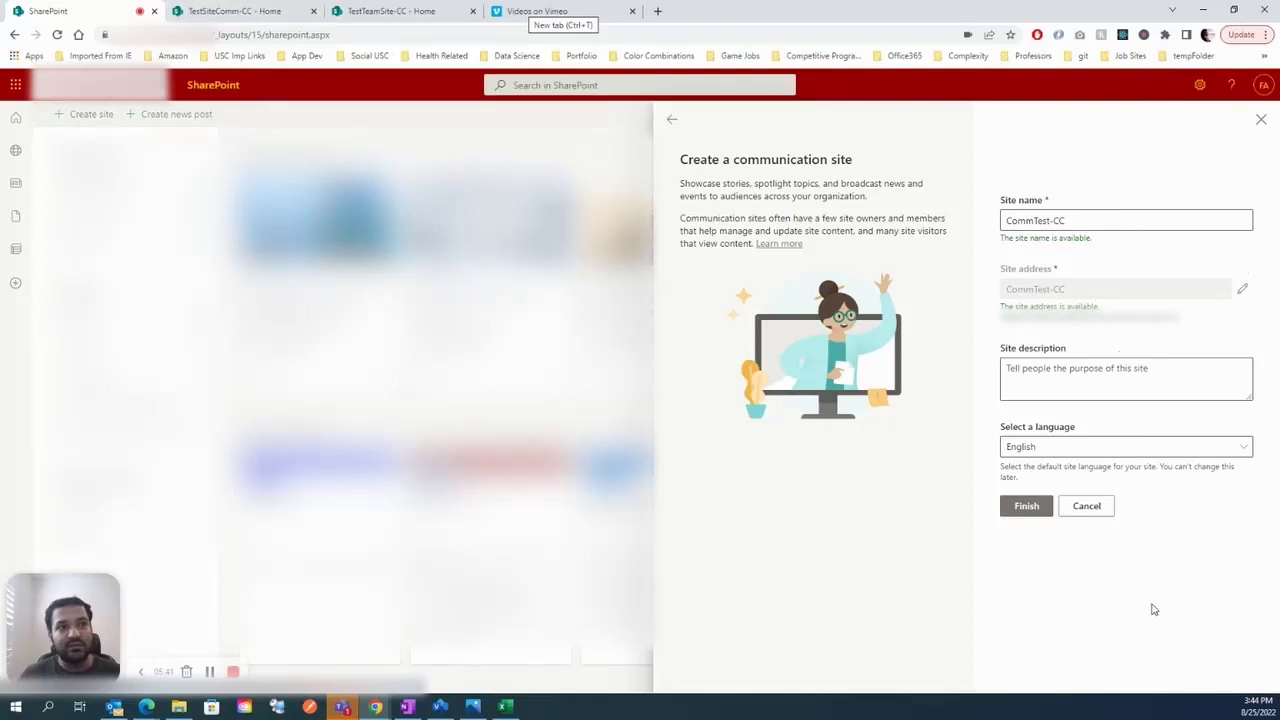
{"action": "left_click", "coordinate": [1260, 121]}
- Discard the CommTest-CC draft, scroll the TestSiteComm-CC home page, then switch to TestTeamSite-CC
{"action": "left_click", "coordinate": [659, 424]}
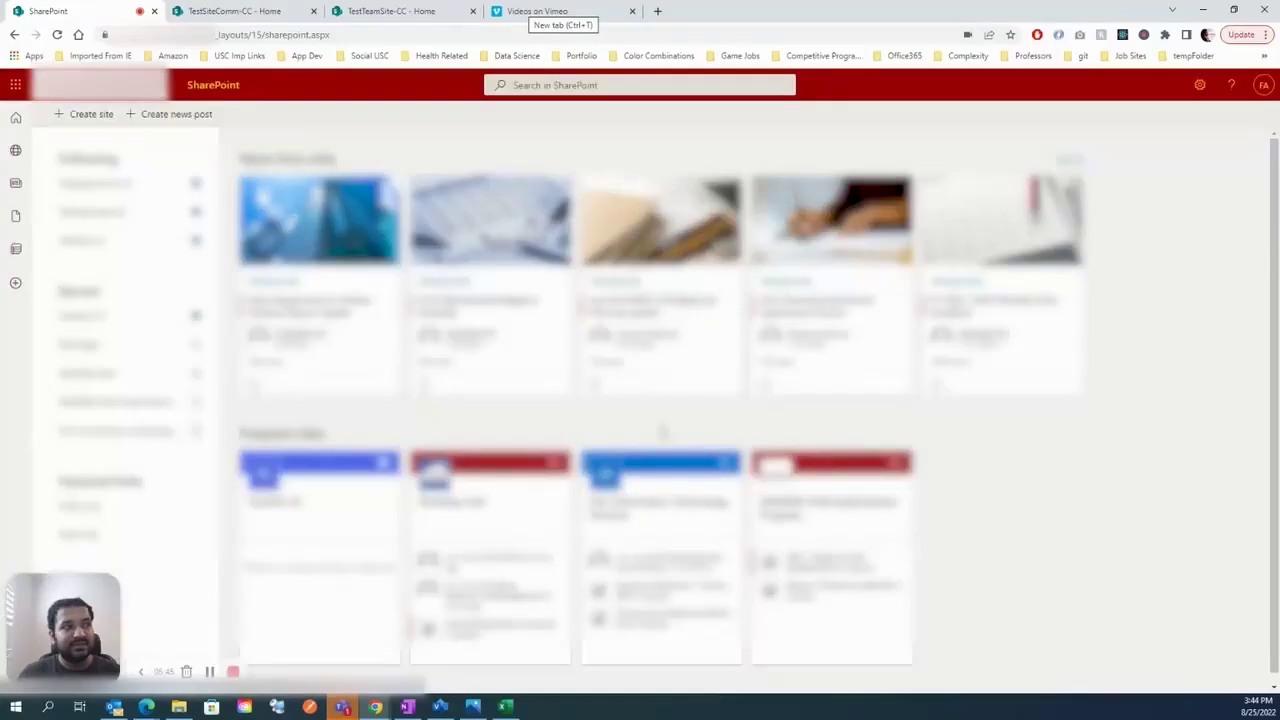
{"action": "left_click", "coordinate": [212, 12]}
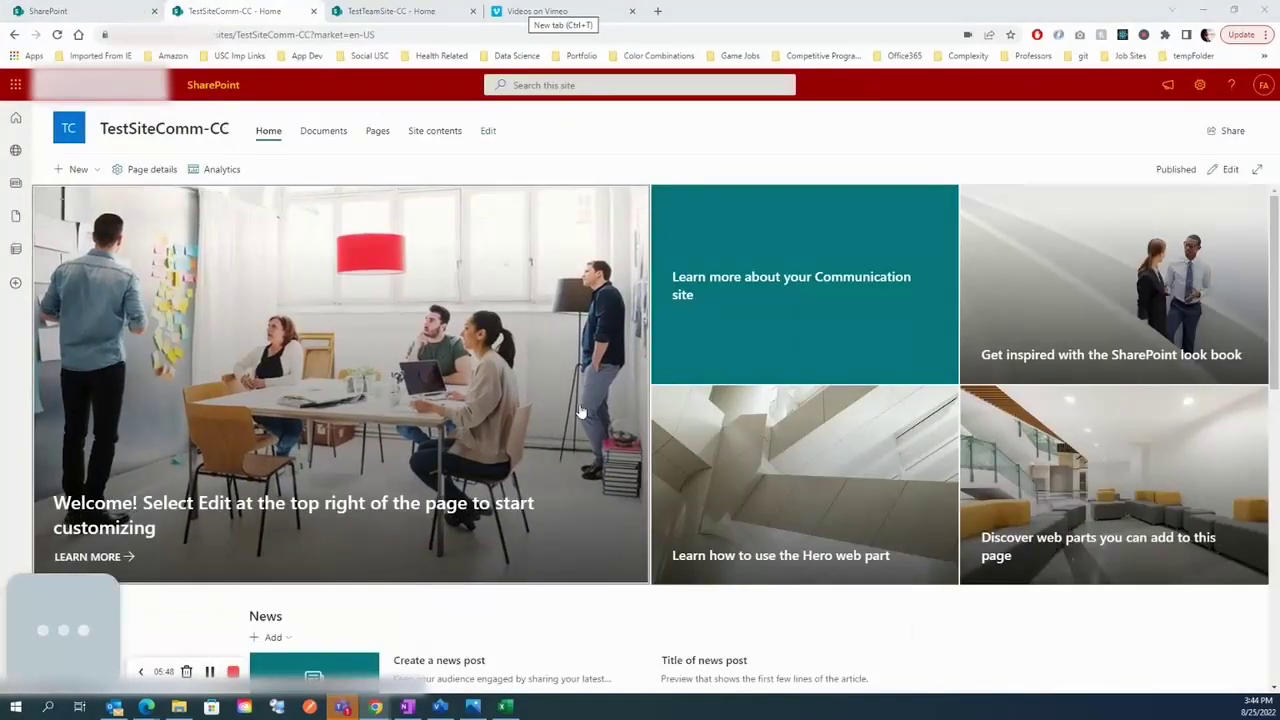
{"action": "scroll", "coordinate": [580, 410], "scroll_direction": "down", "scroll_amount": 5}
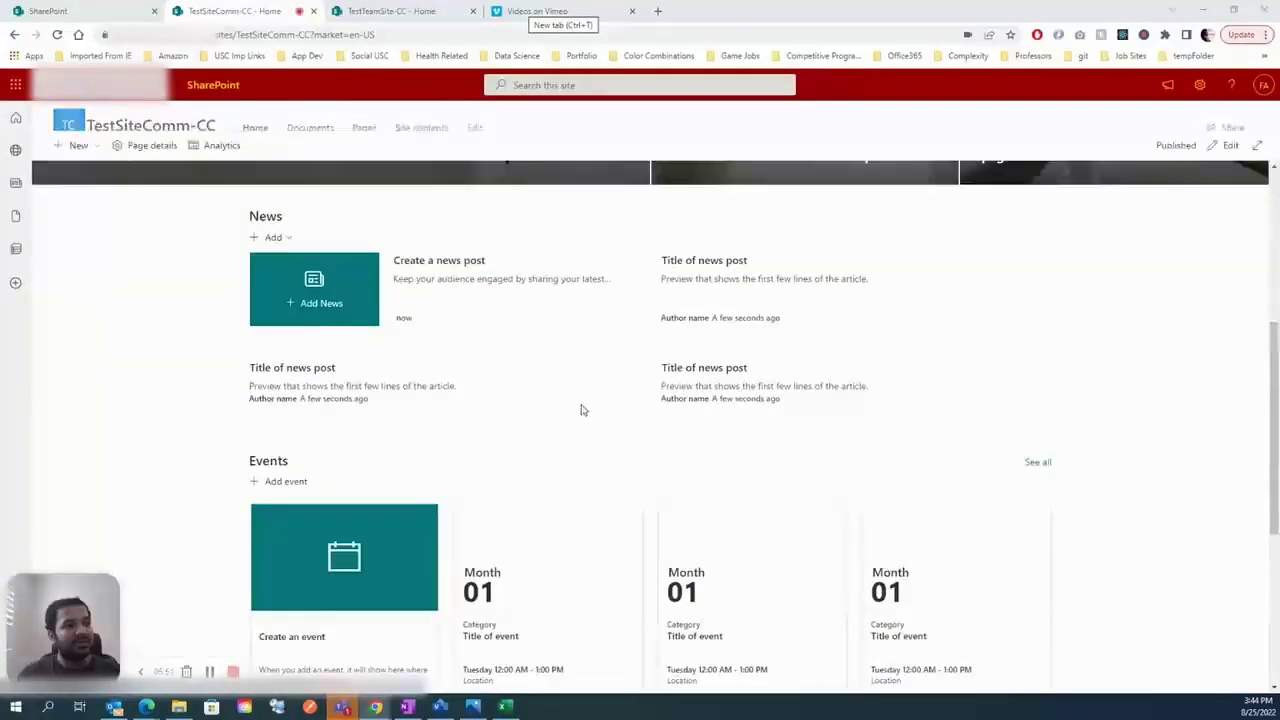
{"action": "scroll", "coordinate": [580, 410], "scroll_direction": "up", "scroll_amount": 5}
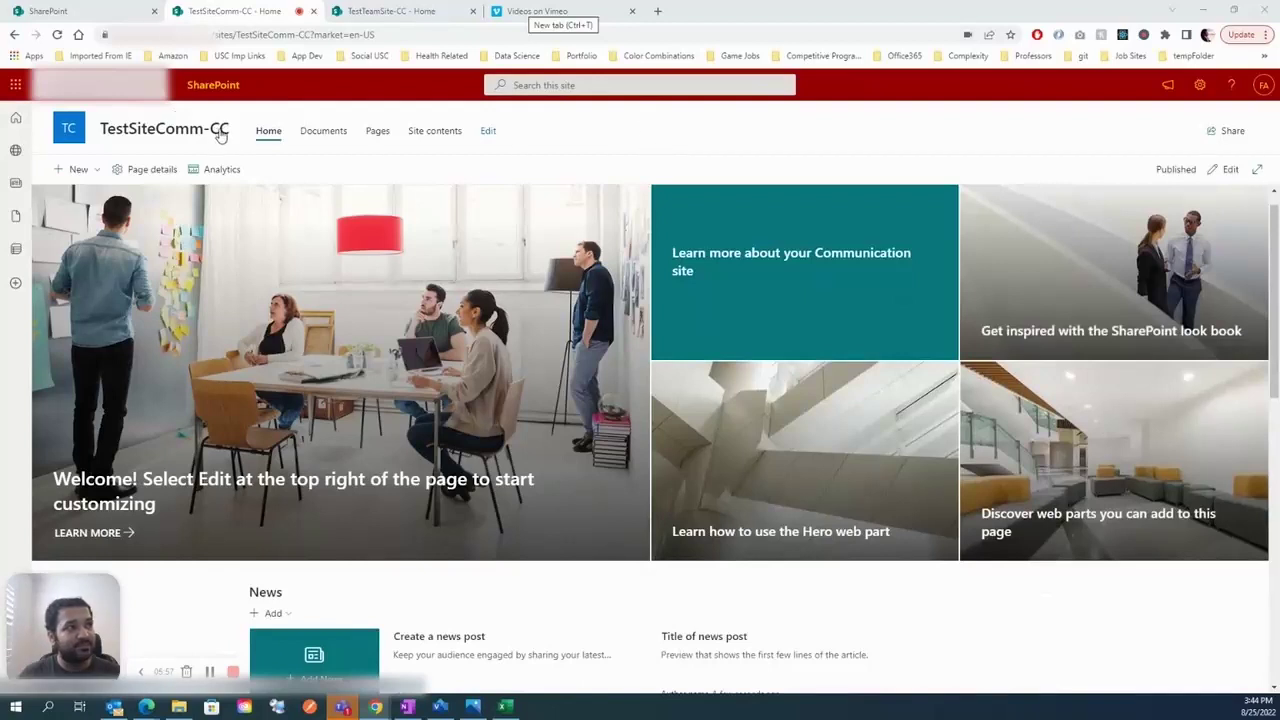
{"action": "left_click", "coordinate": [370, 11]}
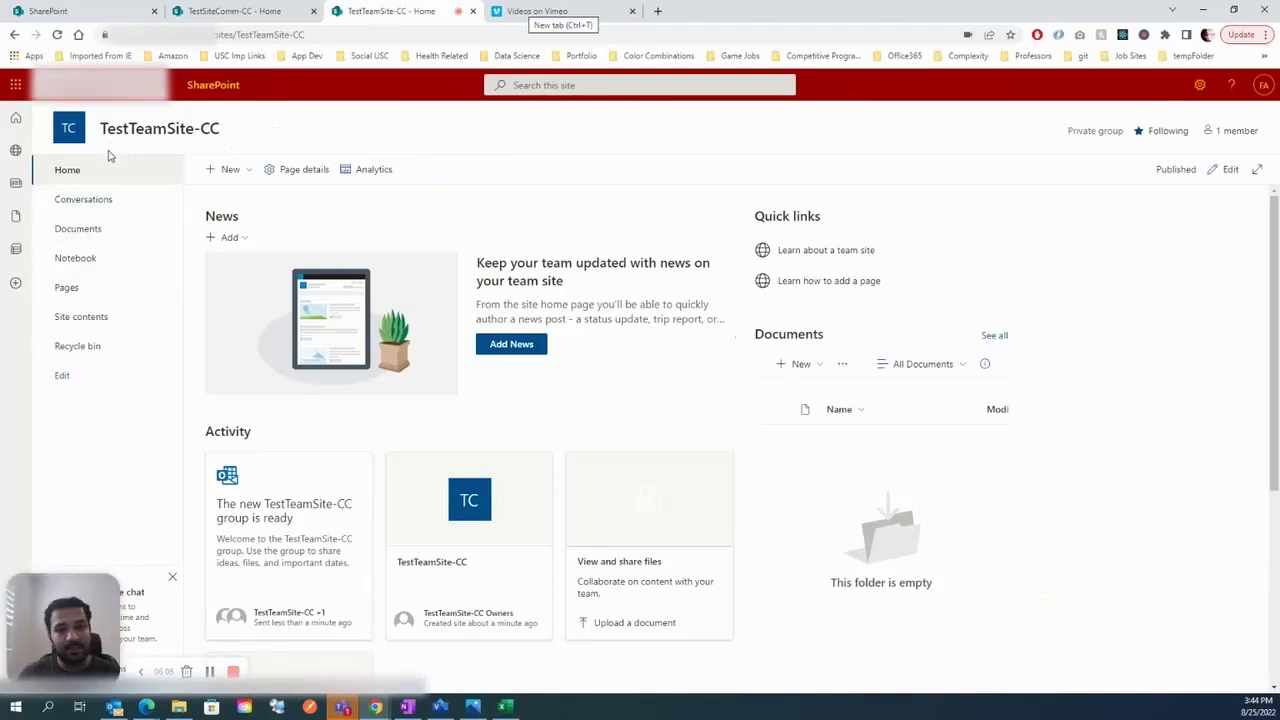
{"action": "left_click", "coordinate": [230, 11]}
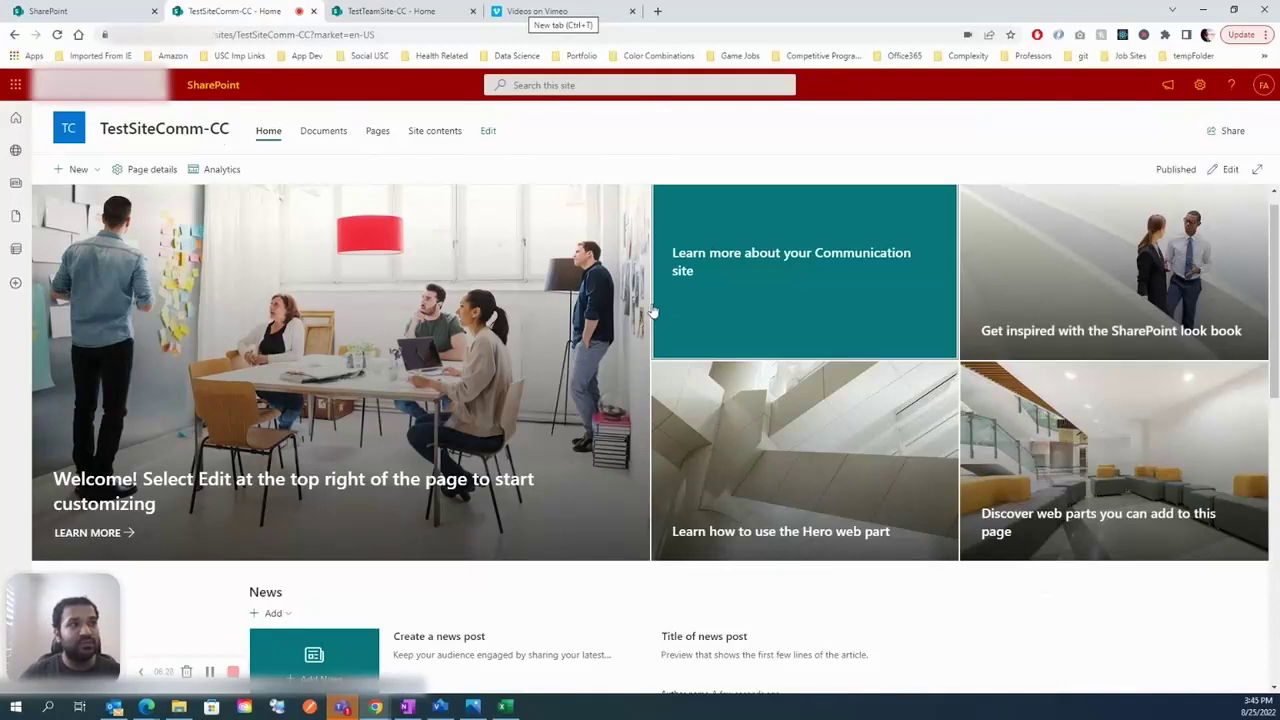
{"action": "left_click", "coordinate": [378, 12]}
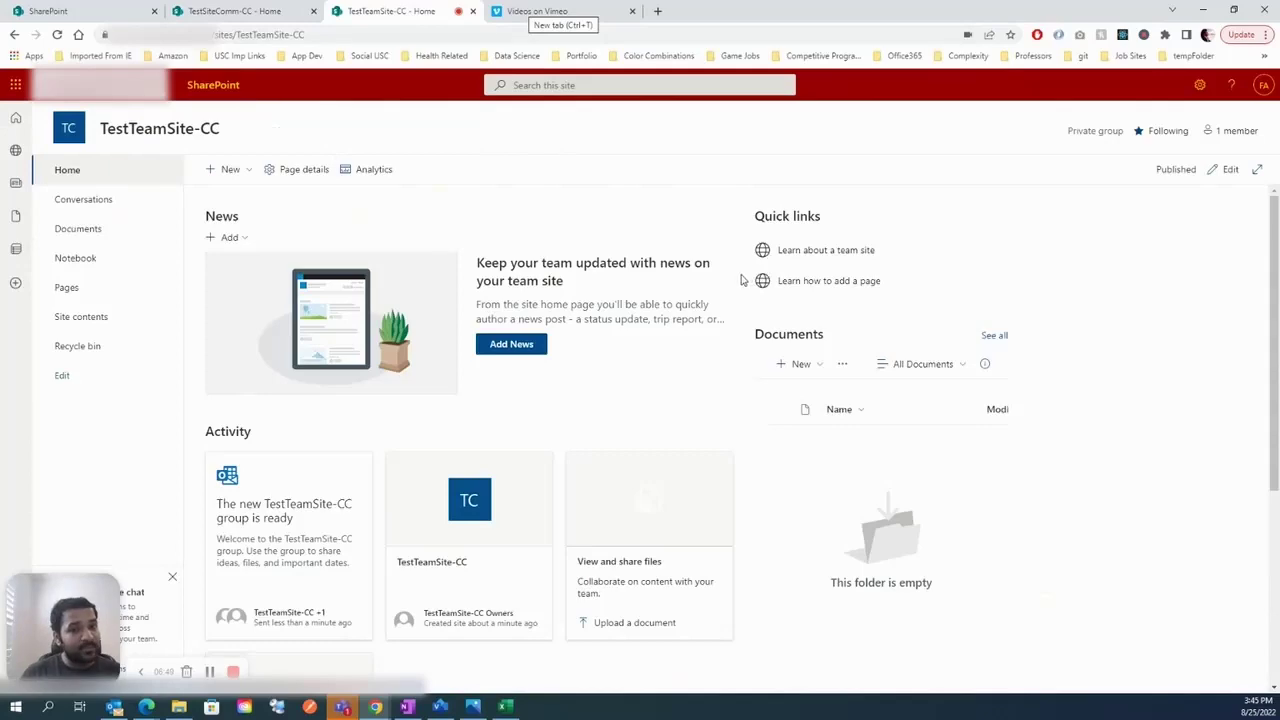
{"action": "left_click", "coordinate": [245, 12]}
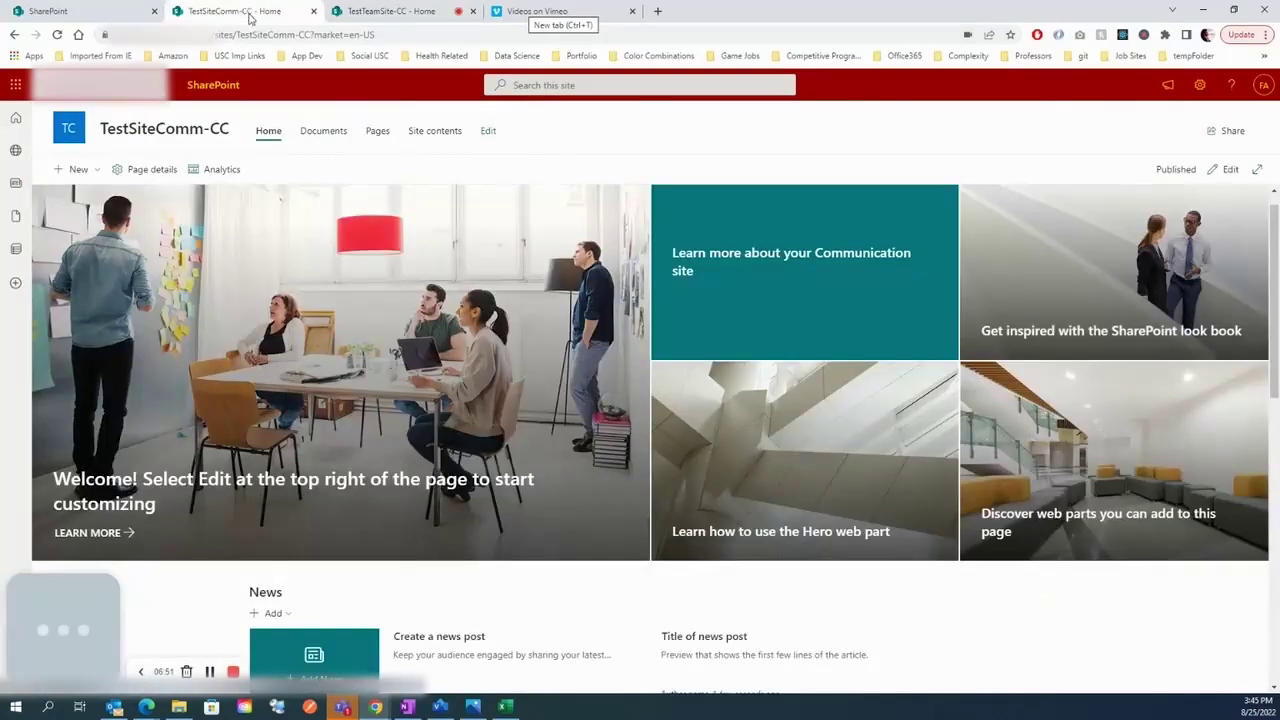
{"action": "left_click", "coordinate": [360, 14]}
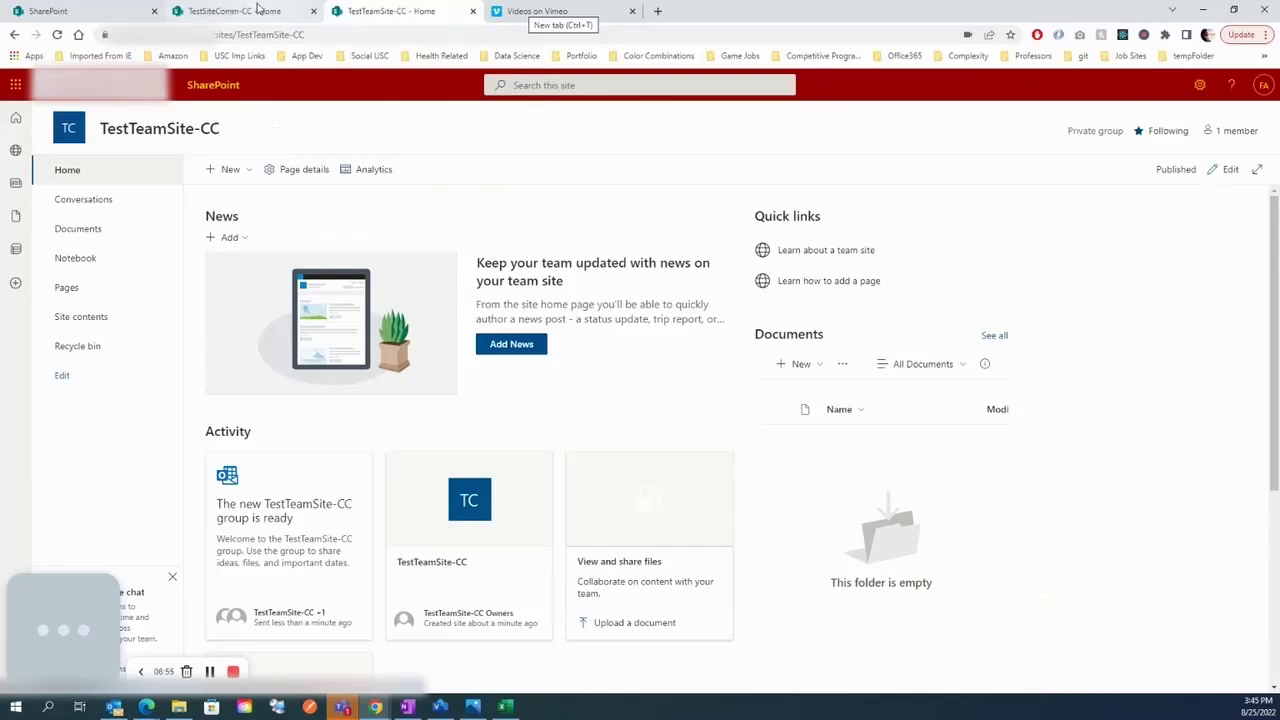
{"action": "mouse_move", "coordinate": [257, 9]}
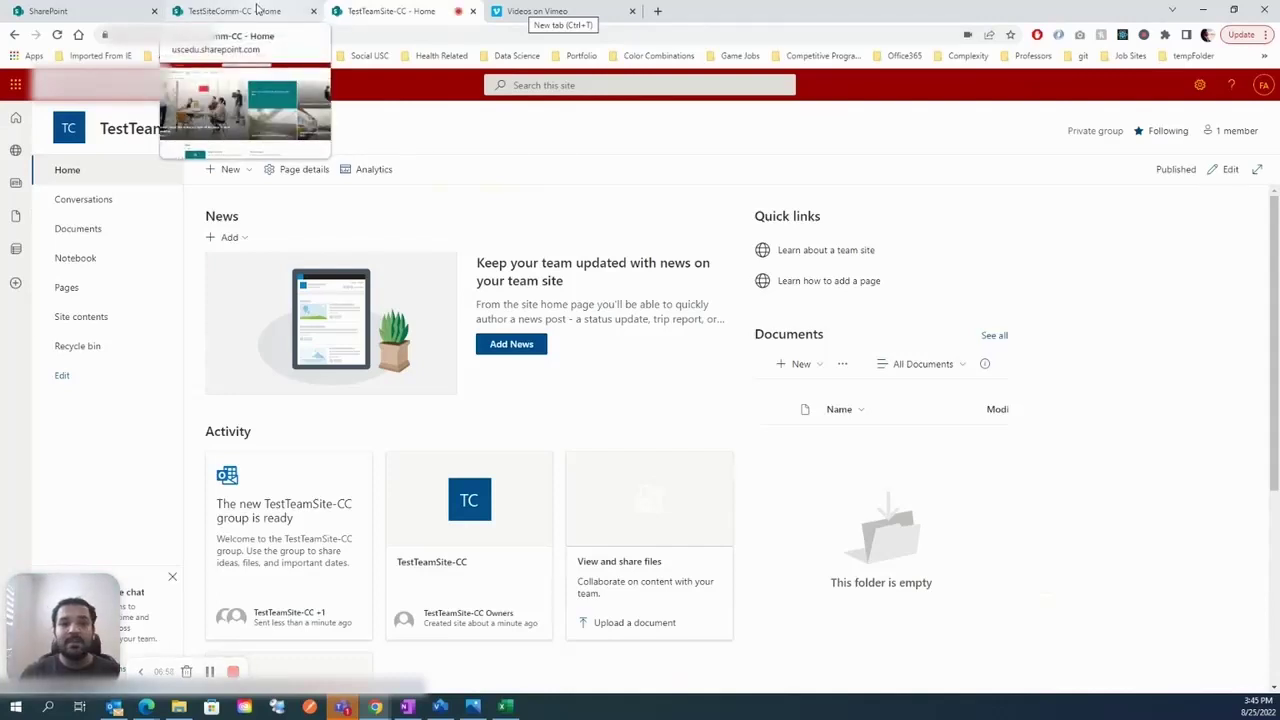
{"action": "left_click", "coordinate": [257, 9]}
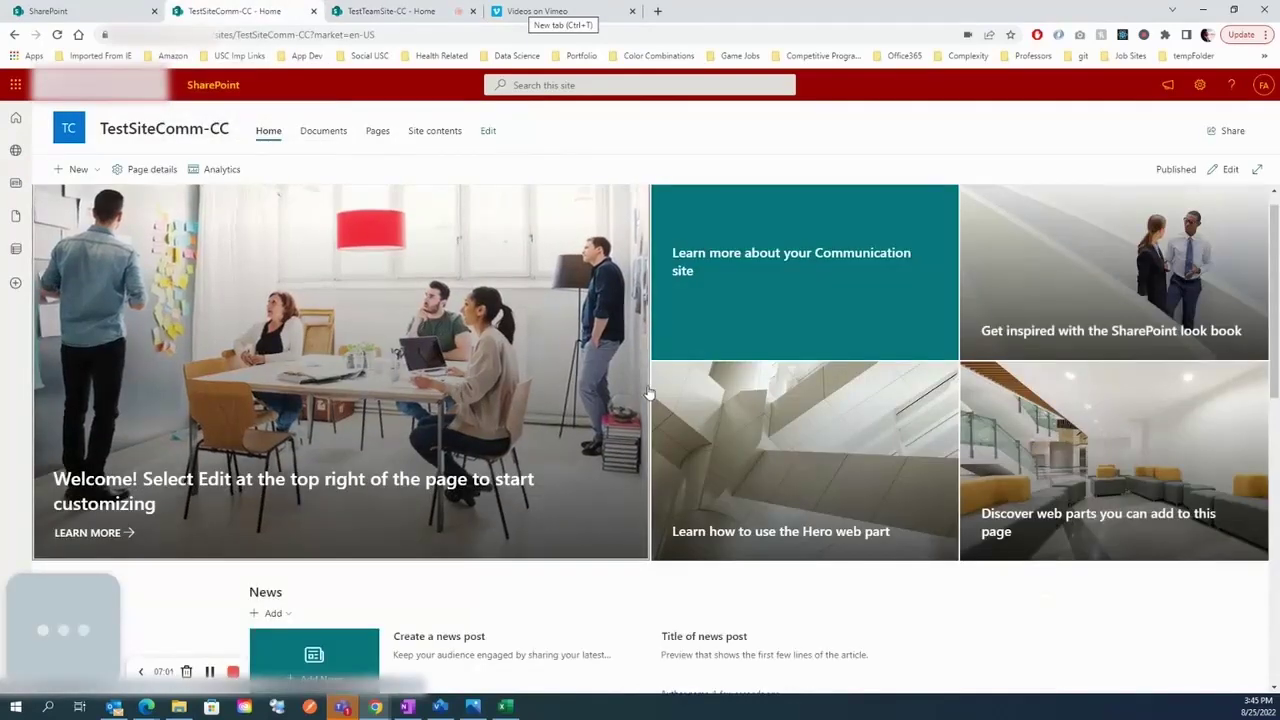
{"action": "left_click", "coordinate": [395, 11]}
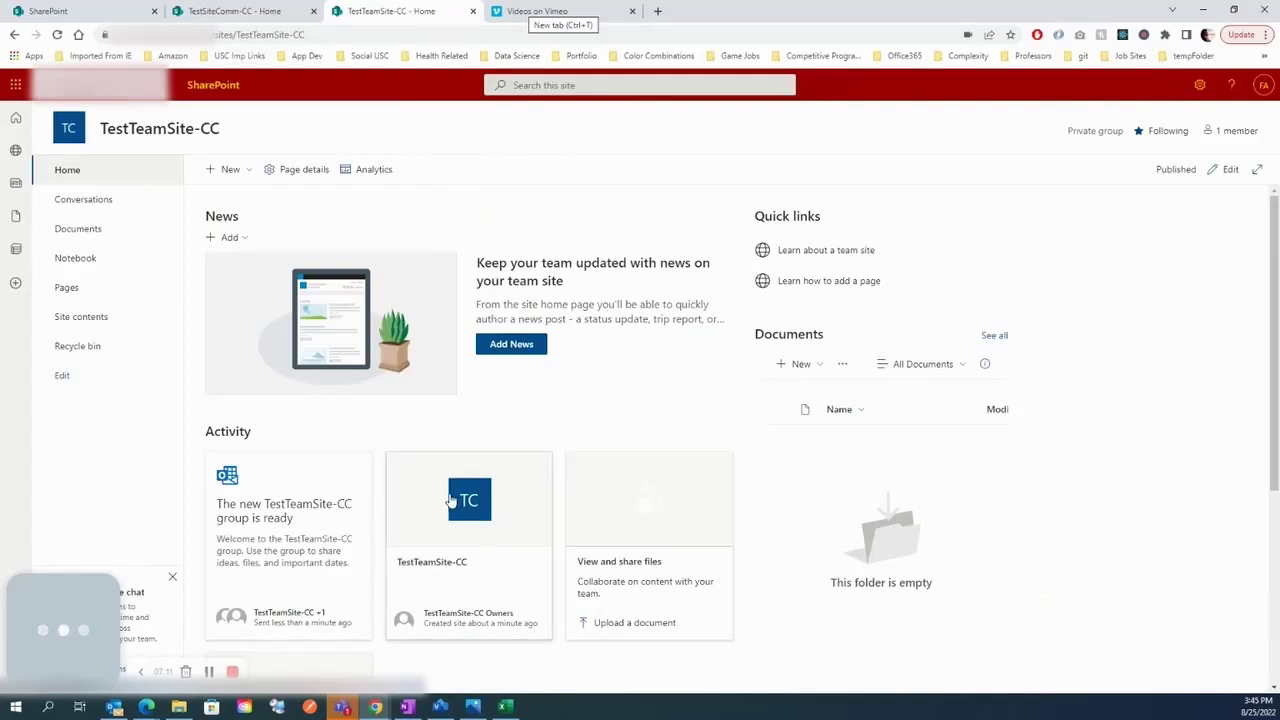
- Scroll through the TestTeamSite-CC Activity cards, then switch to the TestSiteComm-CC tab
{"action": "scroll", "coordinate": [783, 525], "scroll_direction": "down", "scroll_amount": 2}
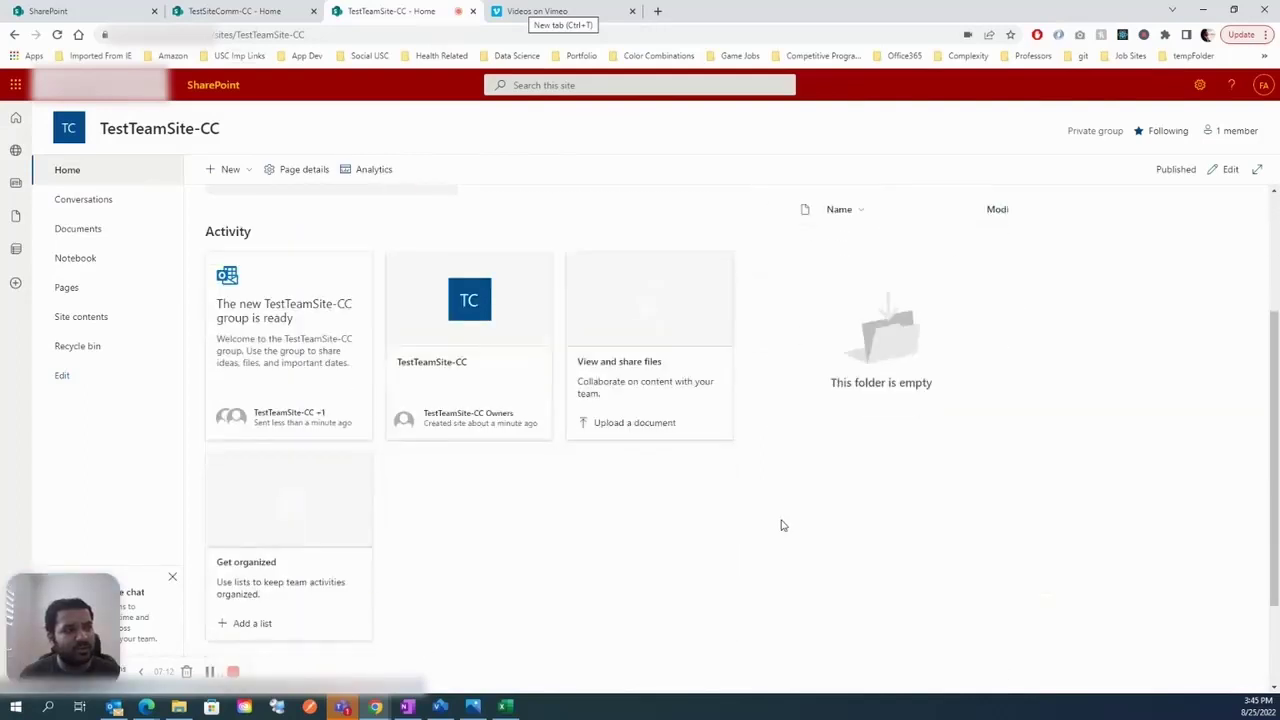
{"action": "scroll", "coordinate": [775, 526], "scroll_direction": "up", "scroll_amount": 2}
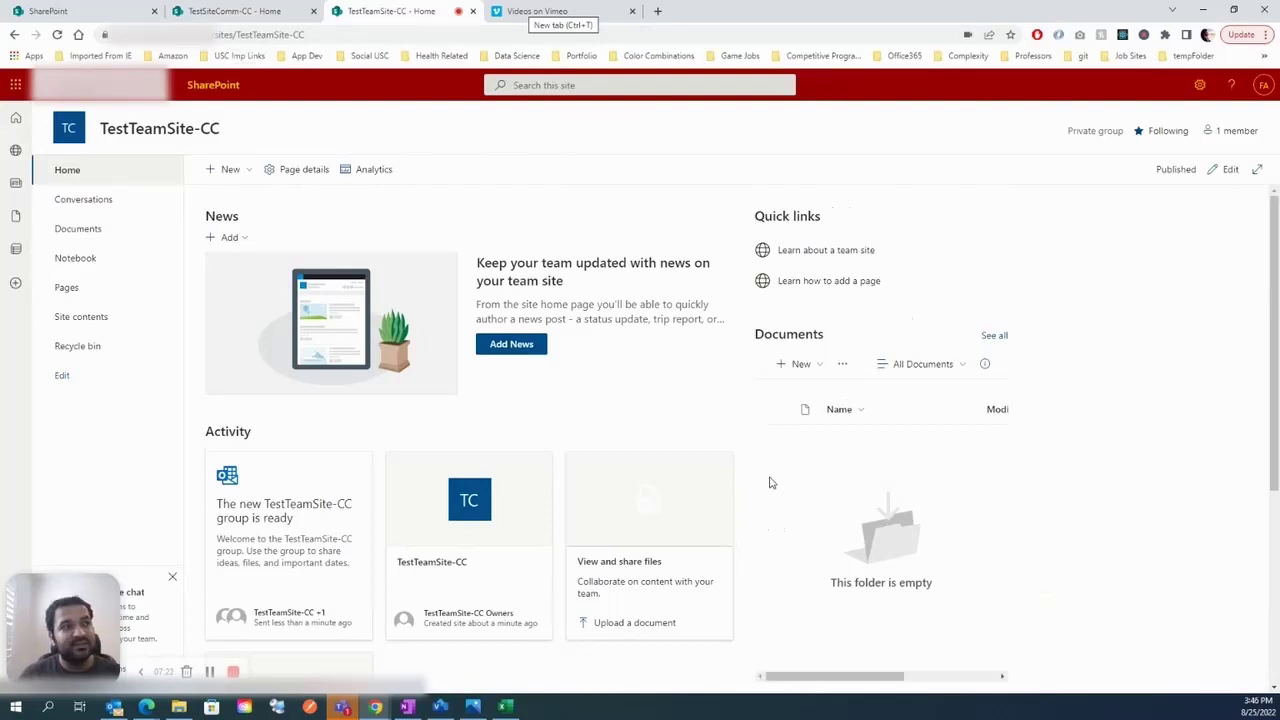
{"action": "left_click", "coordinate": [252, 12]}
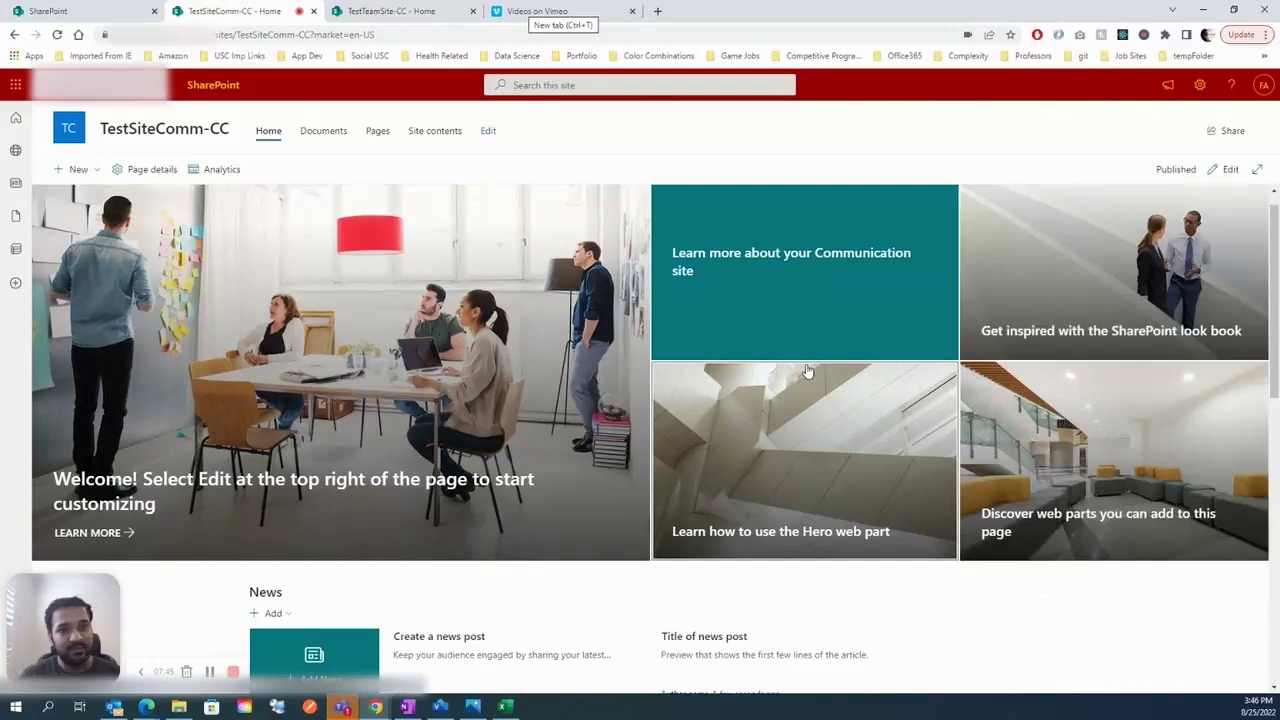
- Scroll through TestSiteComm-CC's News and Events, then switch back to the TestTeamSite-CC tab
{"action": "scroll", "coordinate": [807, 371], "scroll_direction": "down", "scroll_amount": 10}
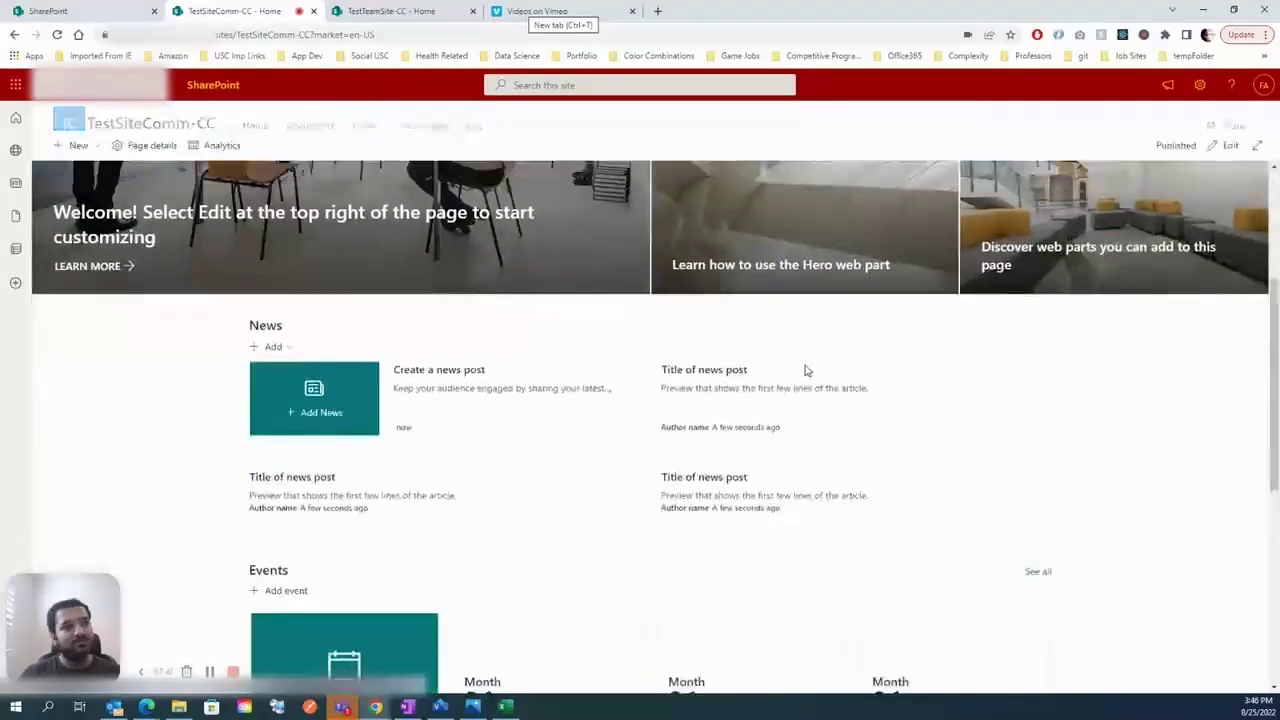
{"action": "scroll", "coordinate": [807, 371], "scroll_direction": "up", "scroll_amount": 10}
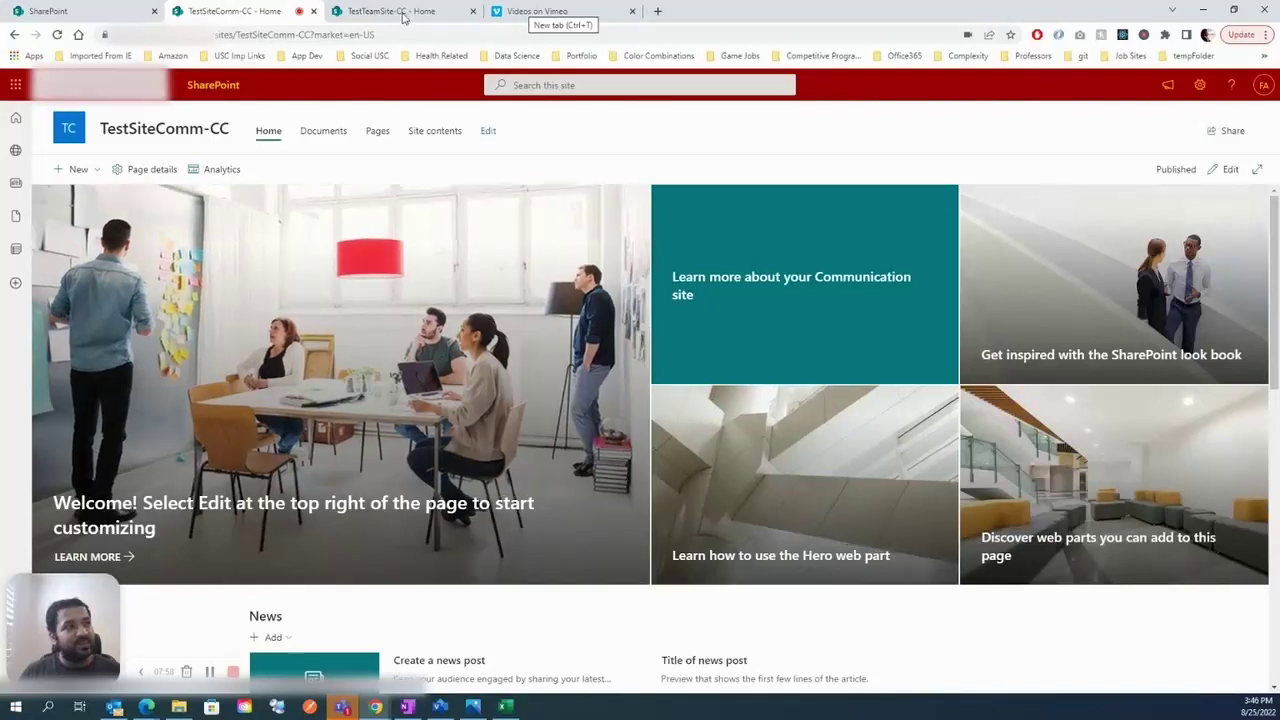
{"action": "key", "text": "ctrl+Tab"}
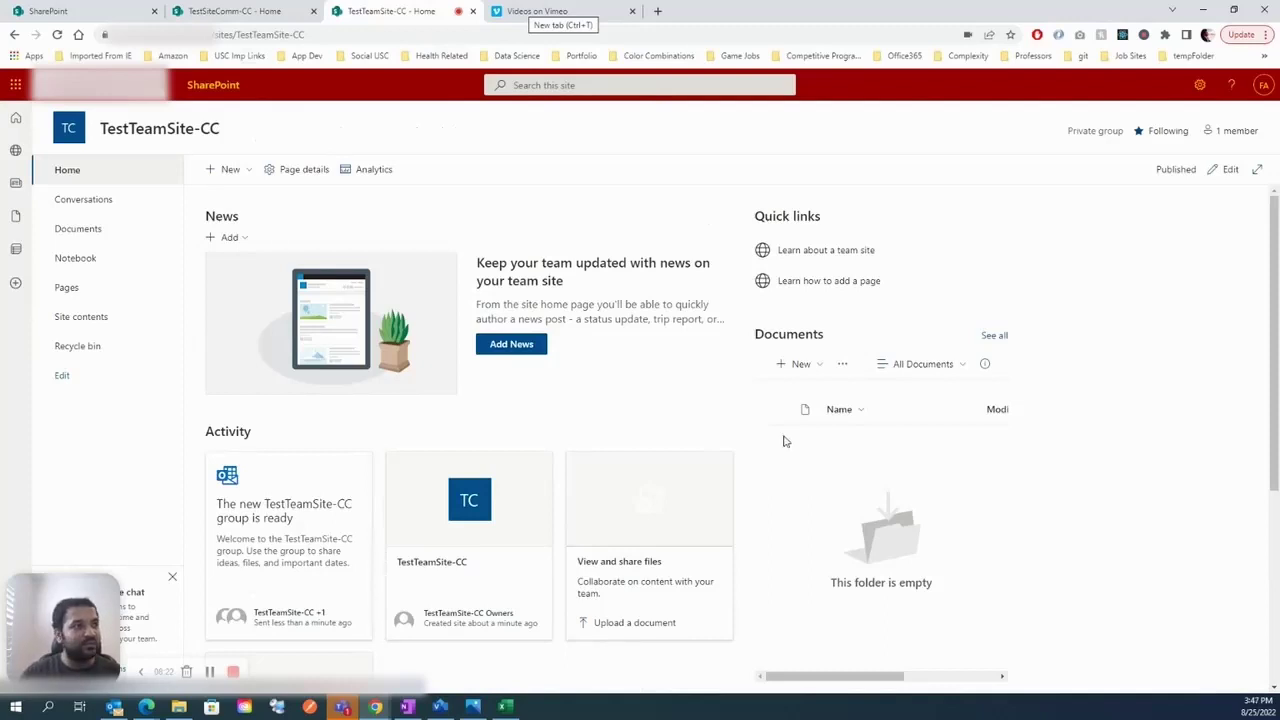
- Return to the TestSiteComm-CC communication site home page showing its hero tiles
{"action": "left_click", "coordinate": [245, 13]}
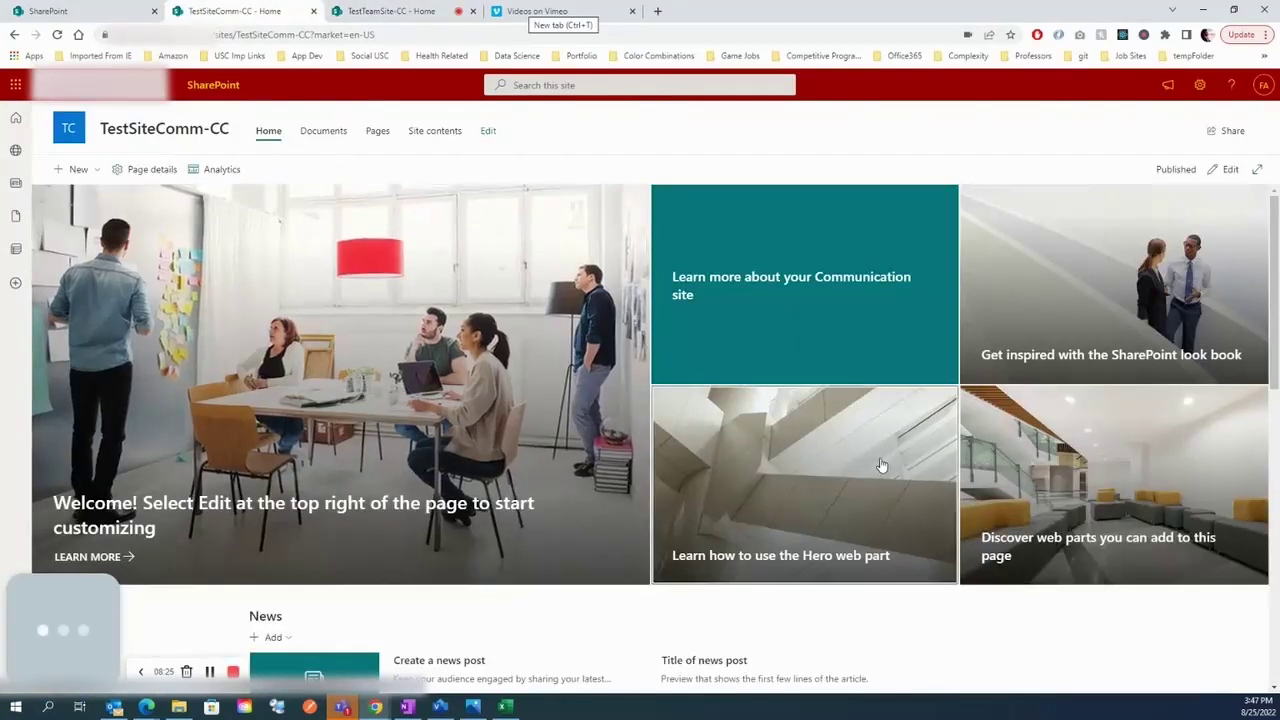